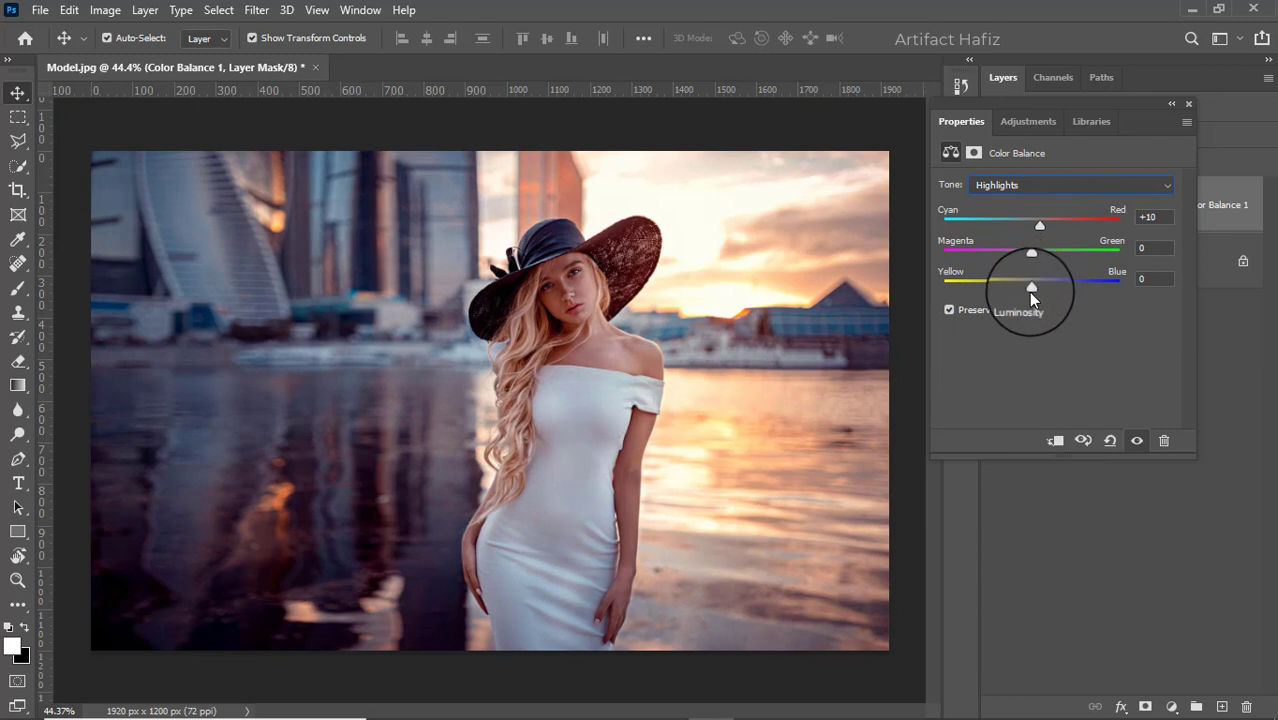
Set the Yellow–Blue balance of the highlights to +2 and close the Color Balance settings.
{"action": "mouse_move", "coordinate": [1028, 290]}
{"action": "left_mouse_down"}
{"action": "mouse_move", "coordinate": [1049, 287]}
{"action": "mouse_move", "coordinate": [997, 285]}
{"action": "mouse_move", "coordinate": [1085, 293]}
{"action": "mouse_move", "coordinate": [986, 308]}
{"action": "mouse_move", "coordinate": [1062, 308]}
{"action": "mouse_move", "coordinate": [1031, 304]}
{"action": "mouse_move", "coordinate": [1043, 292]}
{"action": "left_mouse_up"}
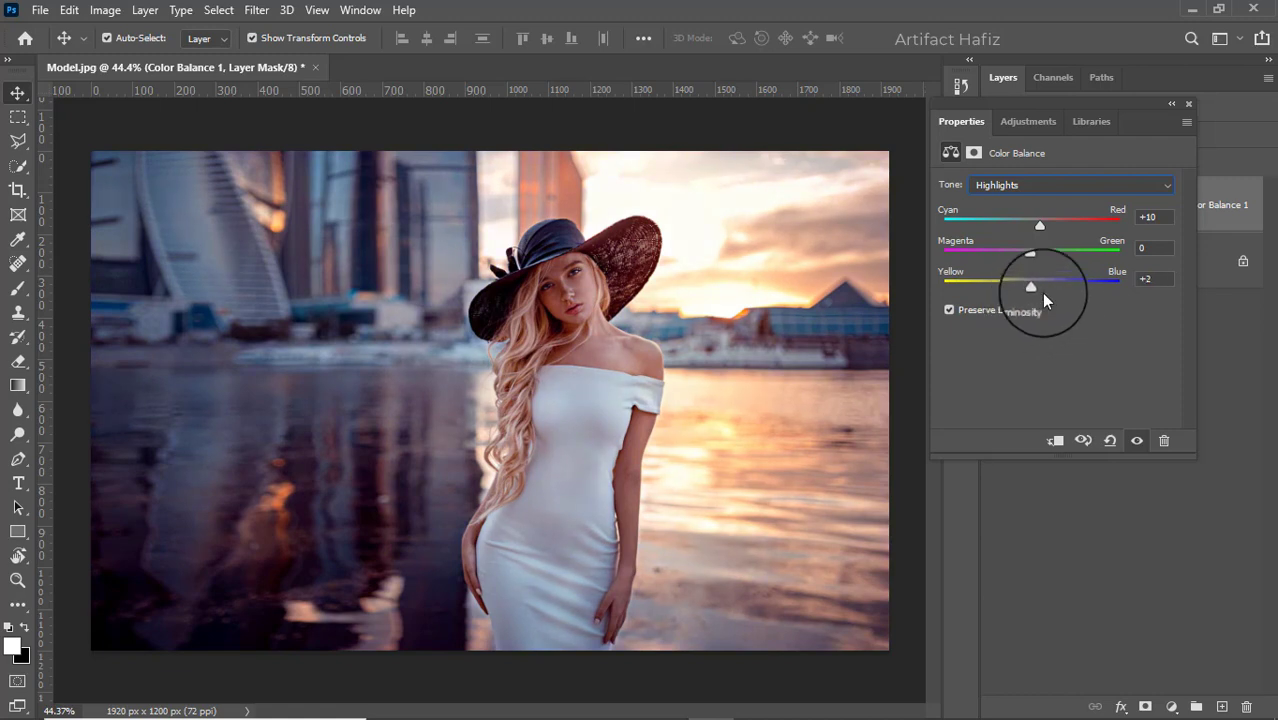
{"action": "left_click", "coordinate": [1188, 103]}
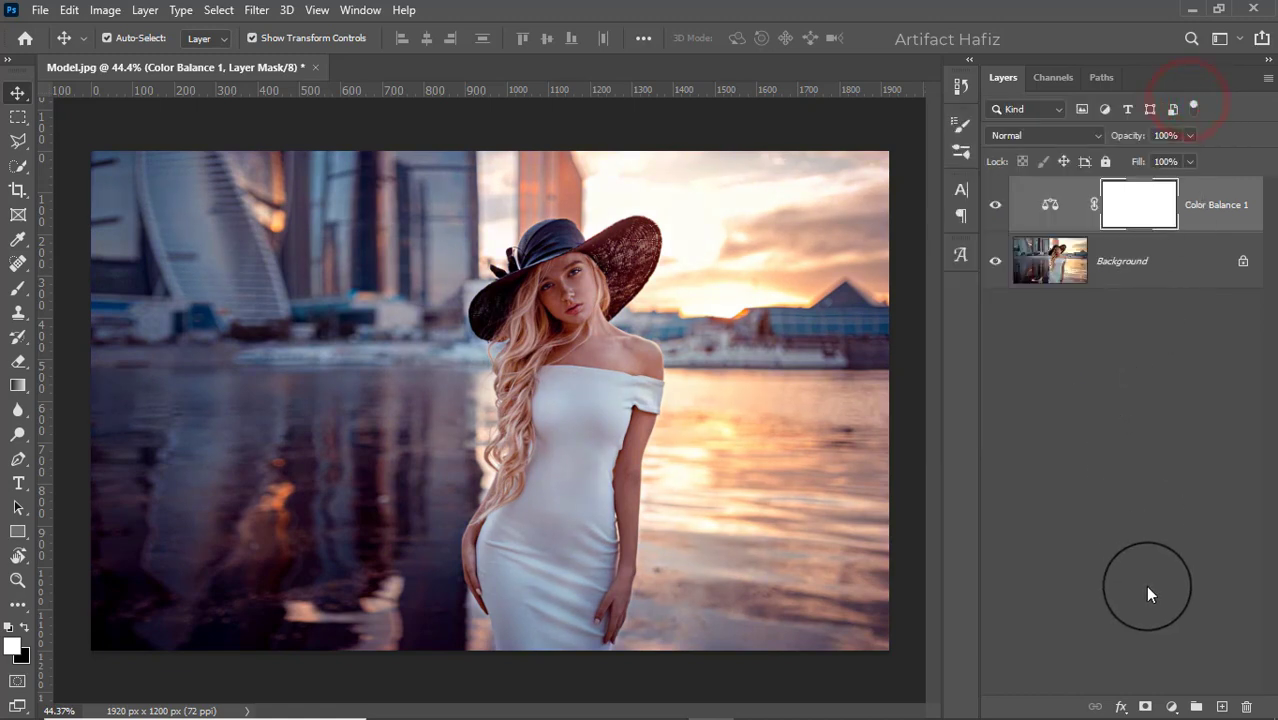
Add a Curves adjustment layer with an anchor point in the shadows and a raised point in the highlights.
{"action": "left_click", "coordinate": [1171, 707]}
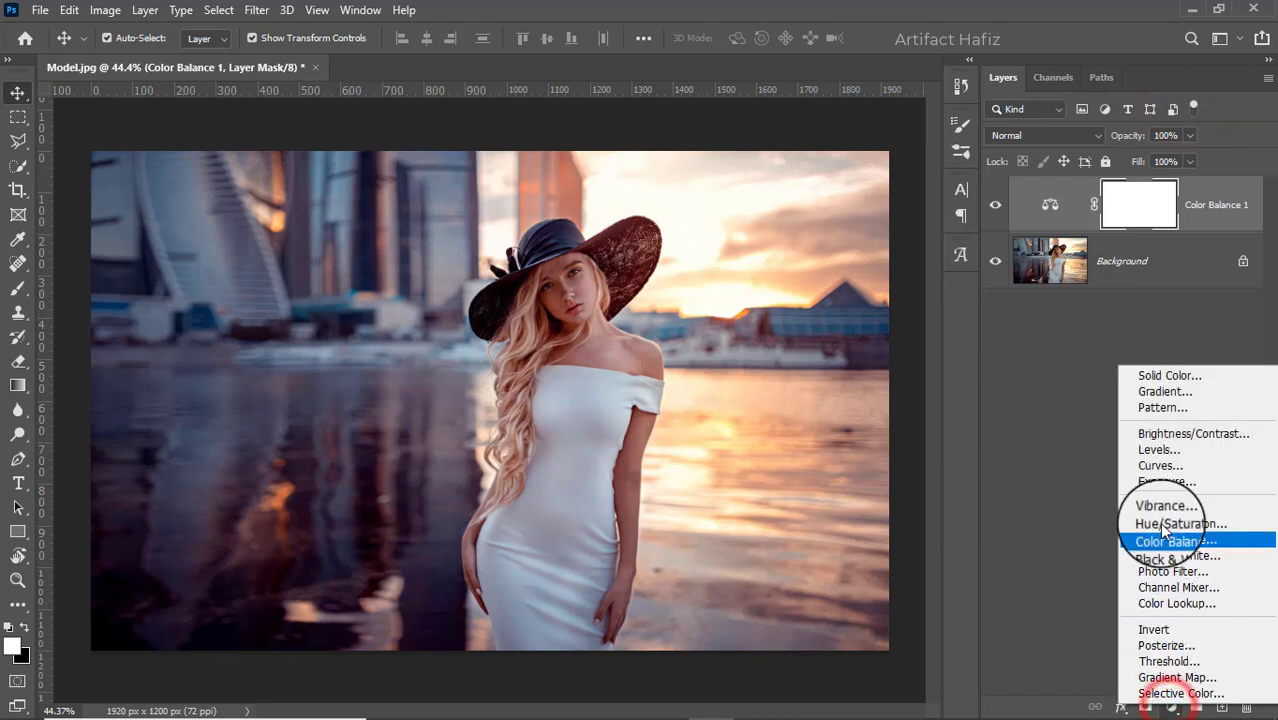
{"action": "left_click", "coordinate": [1160, 466]}
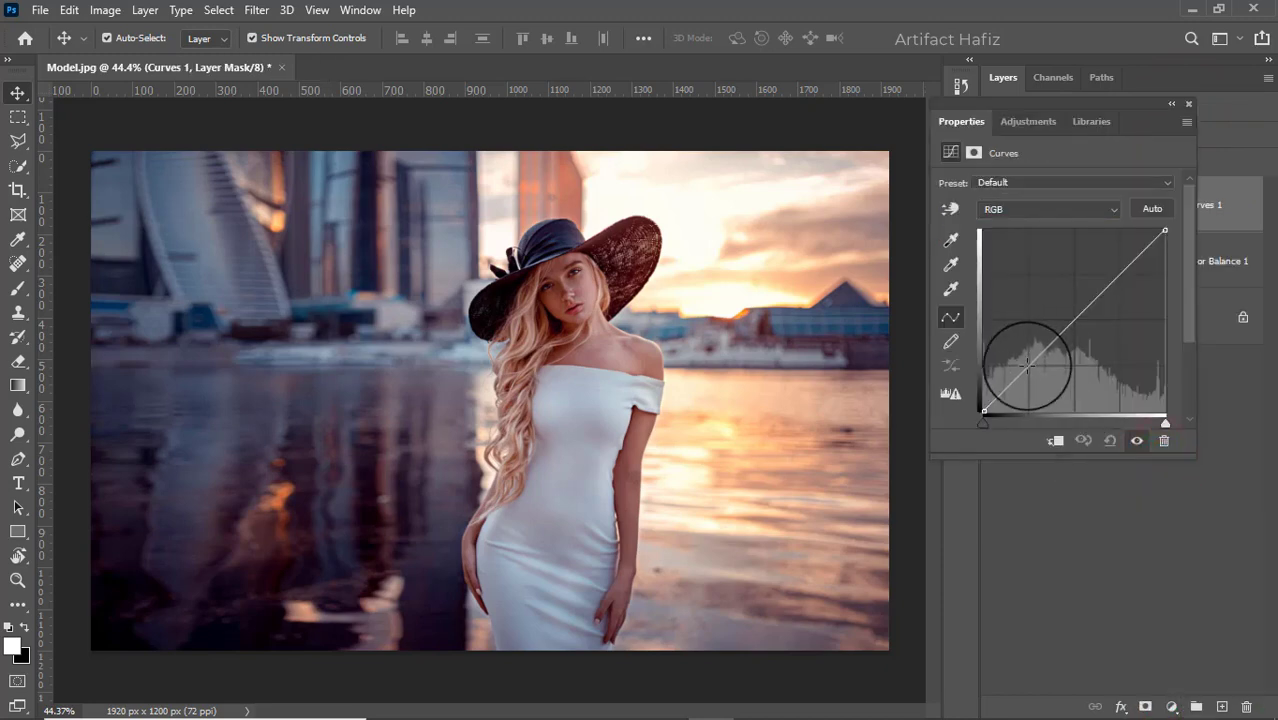
{"action": "left_click", "coordinate": [1027, 365]}
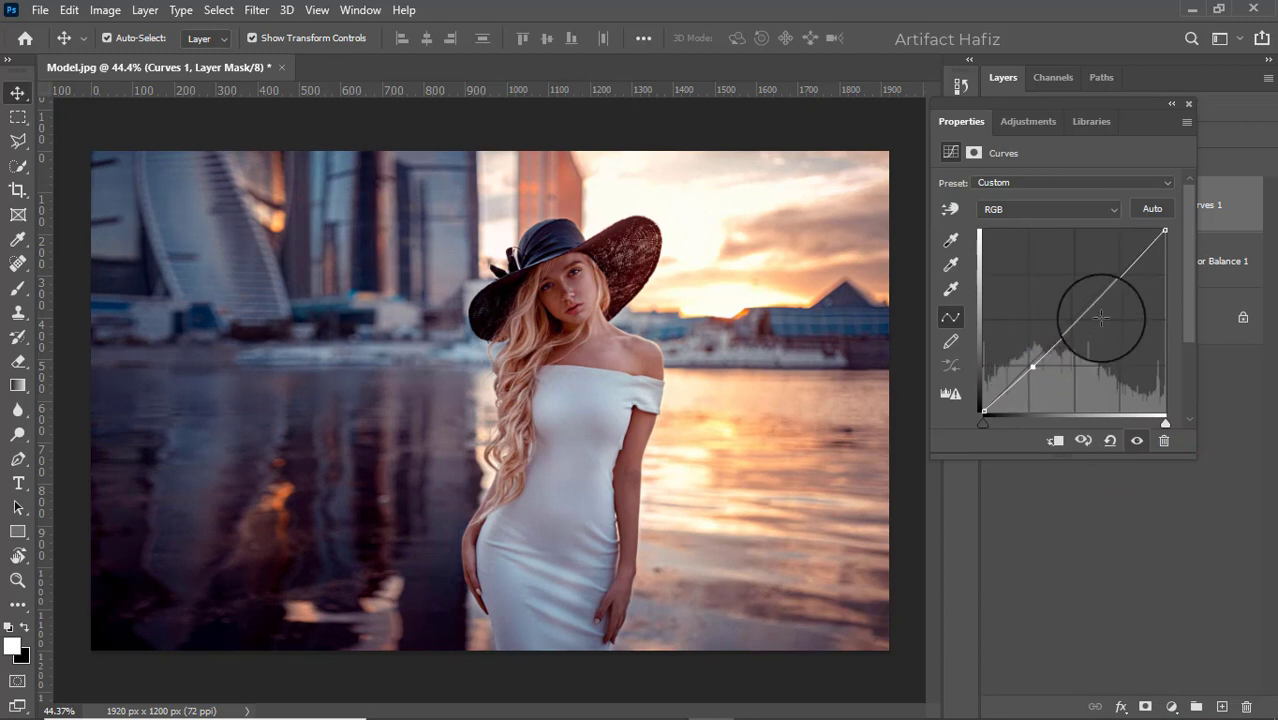
{"action": "left_click", "coordinate": [1122, 268]}
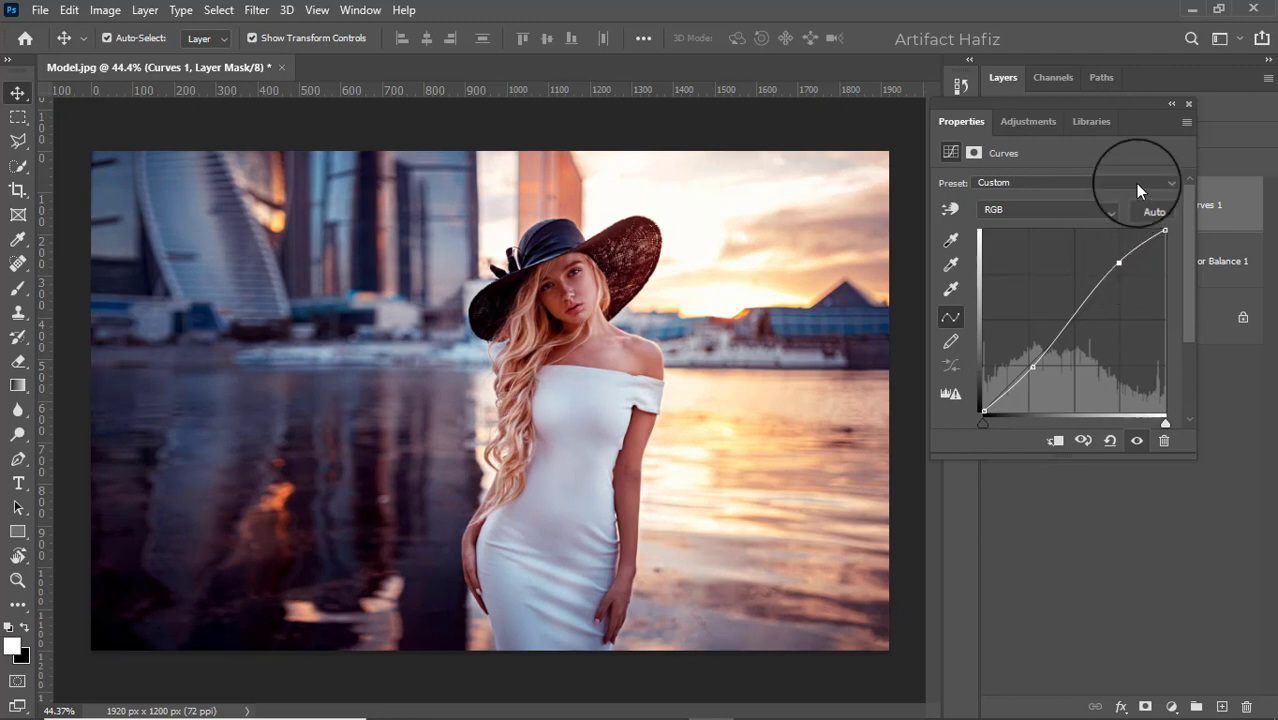
{"action": "left_click", "coordinate": [1188, 103]}
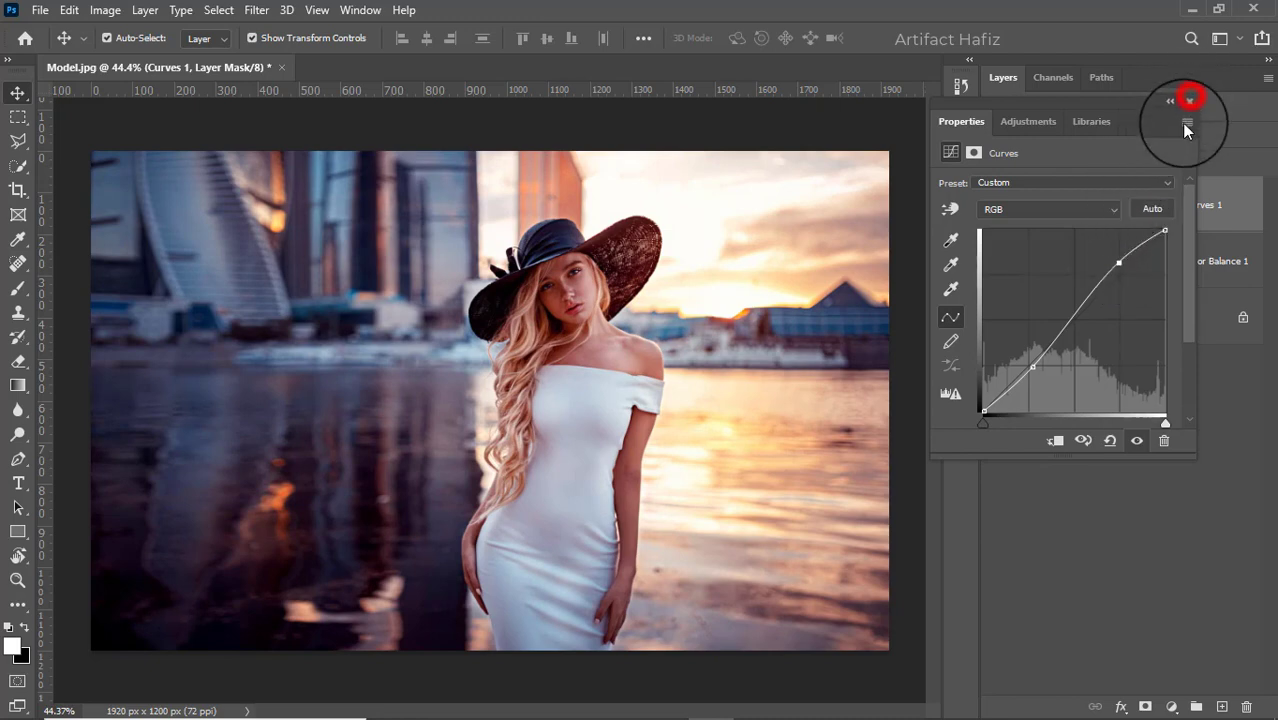
Add a Color Lookup adjustment layer using the Fuji ETERNA 250D Kodak 2395 3D LUT.
{"action": "left_click", "coordinate": [1168, 706]}
{"action": "left_click", "coordinate": [1165, 600]}
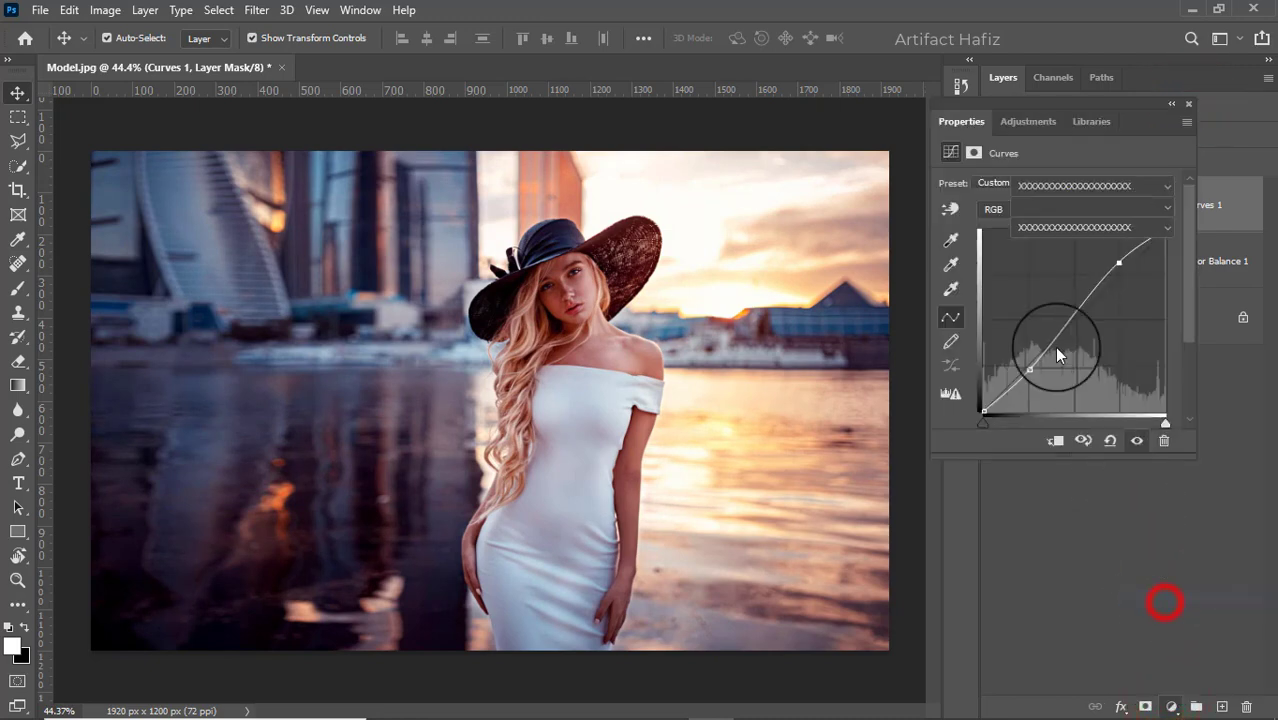
{"action": "left_click", "coordinate": [1037, 185]}
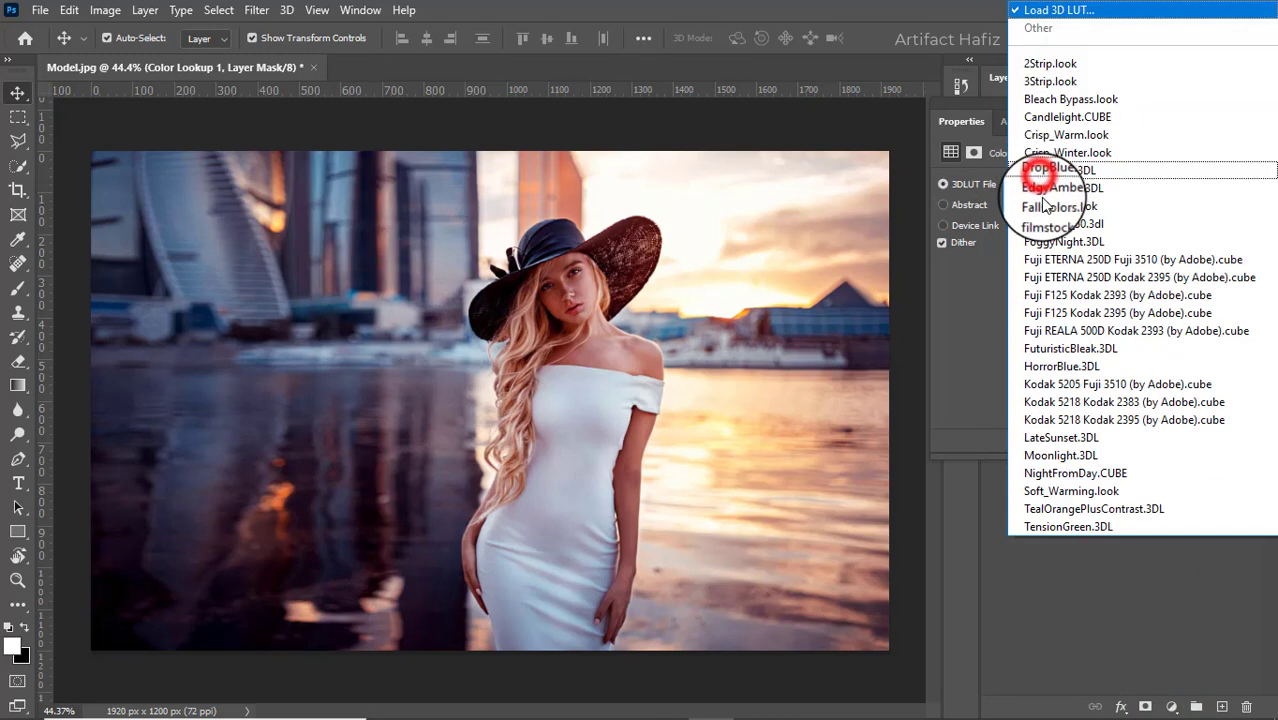
{"action": "left_click", "coordinate": [1067, 281]}
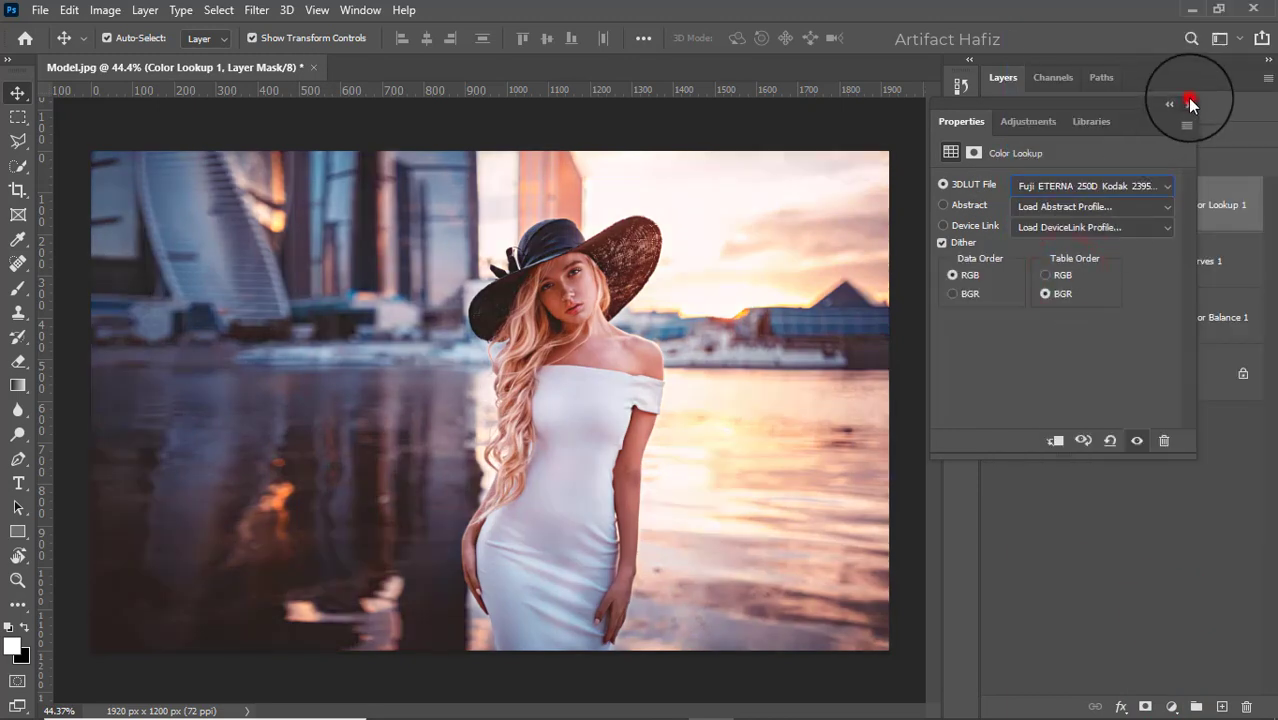
{"action": "left_click", "coordinate": [1188, 103]}
Set the Color Lookup layer's blend mode to Luminosity and its opacity to 25%.
{"action": "left_click", "coordinate": [1085, 135]}
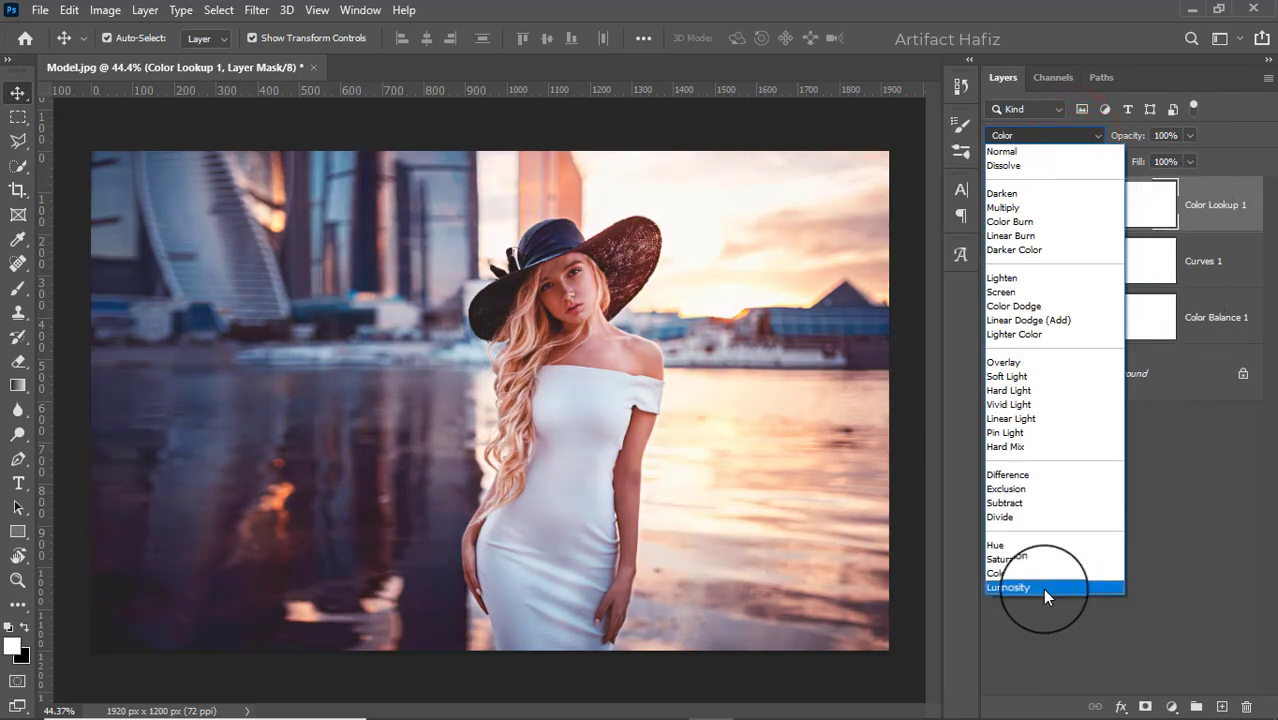
{"action": "left_click", "coordinate": [1042, 588]}
{"action": "left_click_drag", "start_coordinate": [1183, 155], "coordinate": [1127, 159]}
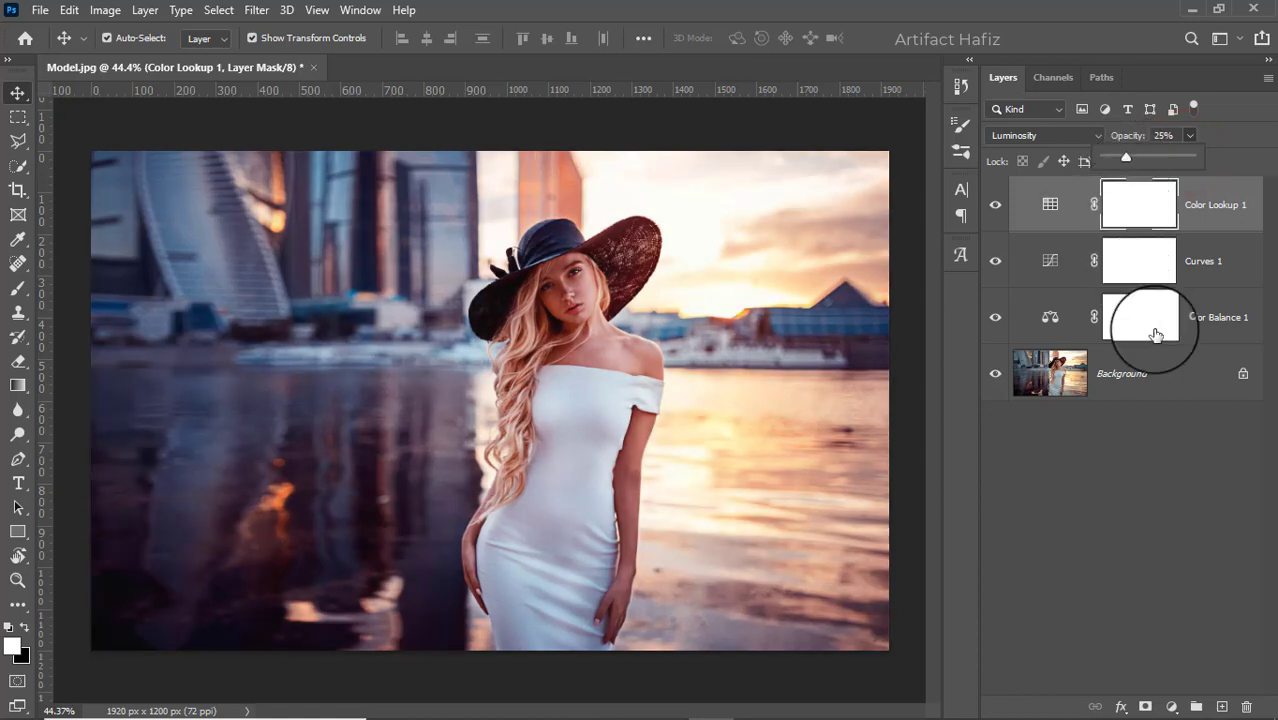
Add a Gradient fill layer and base its gradient on the Black, White preset from the Basics group.
{"action": "left_click", "coordinate": [1168, 707]}
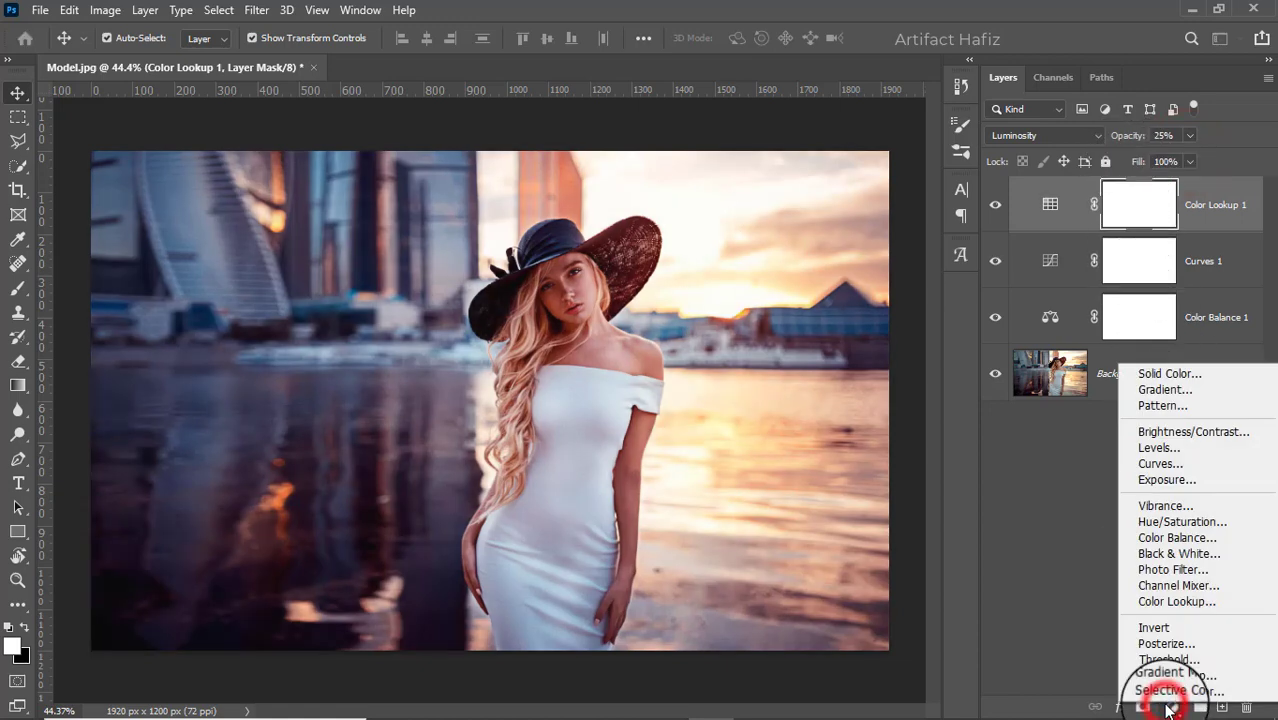
{"action": "left_click", "coordinate": [1150, 389]}
{"action": "left_click", "coordinate": [990, 195]}
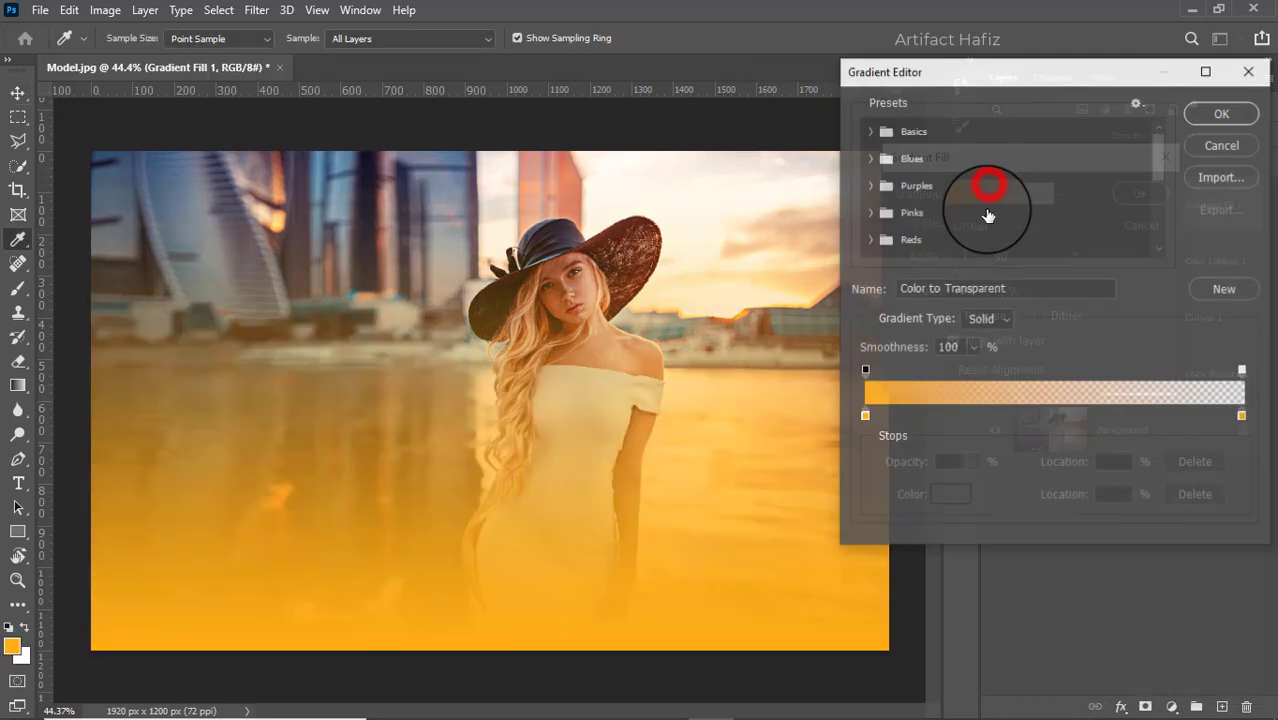
{"action": "left_click", "coordinate": [872, 131]}
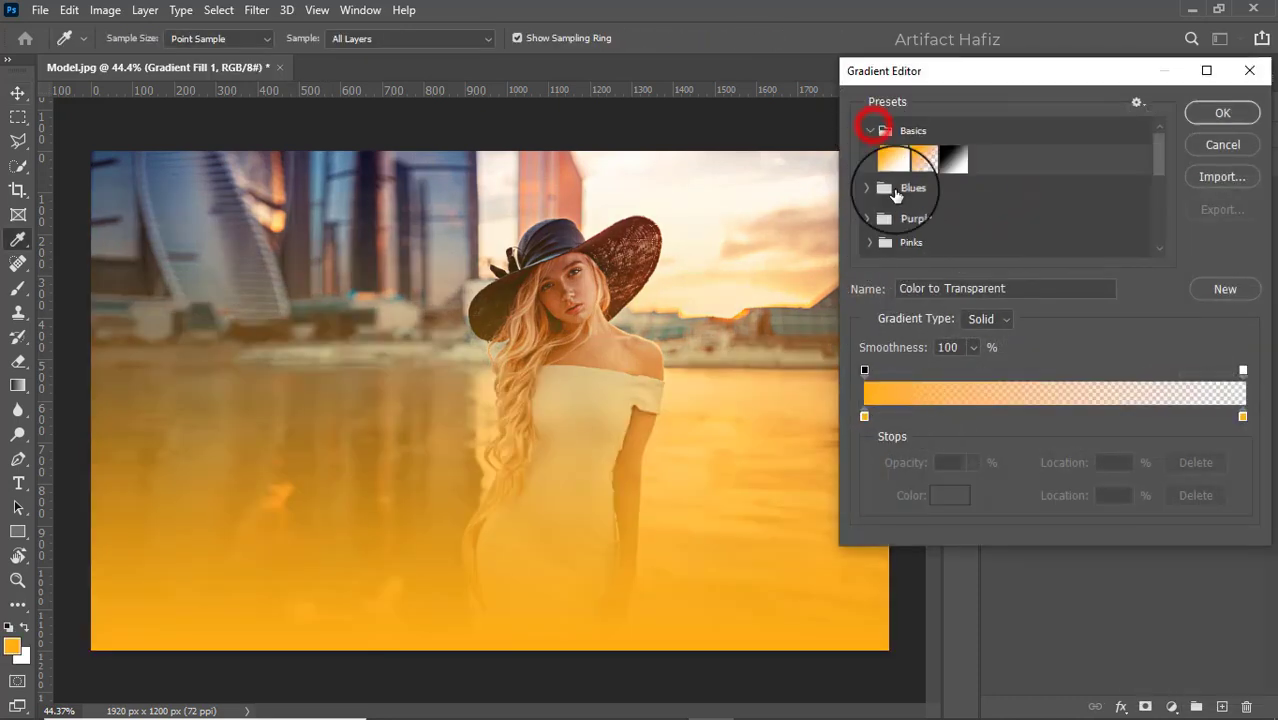
{"action": "left_click", "coordinate": [954, 158]}
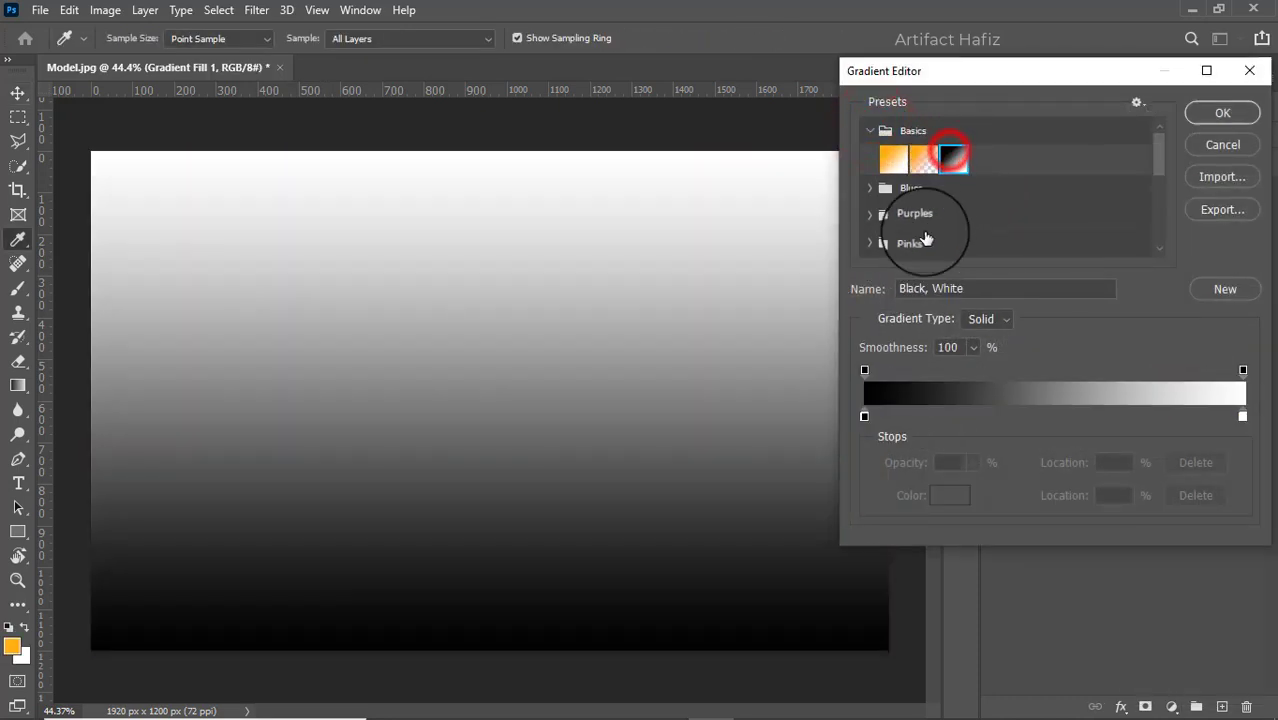
Change the gradient's black color stop to bright blue #006cff.
{"action": "left_click", "coordinate": [864, 417]}
{"action": "left_click", "coordinate": [950, 495]}
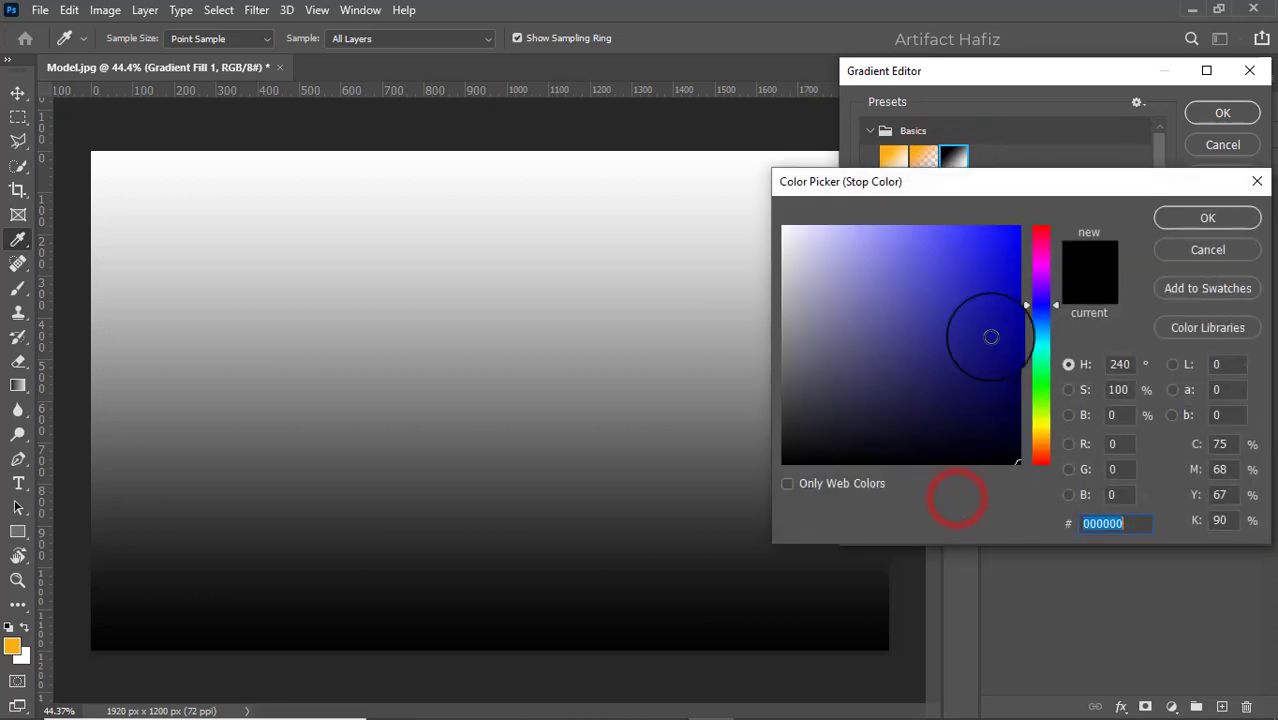
{"action": "left_click_drag", "start_coordinate": [990, 336], "coordinate": [1021, 202]}
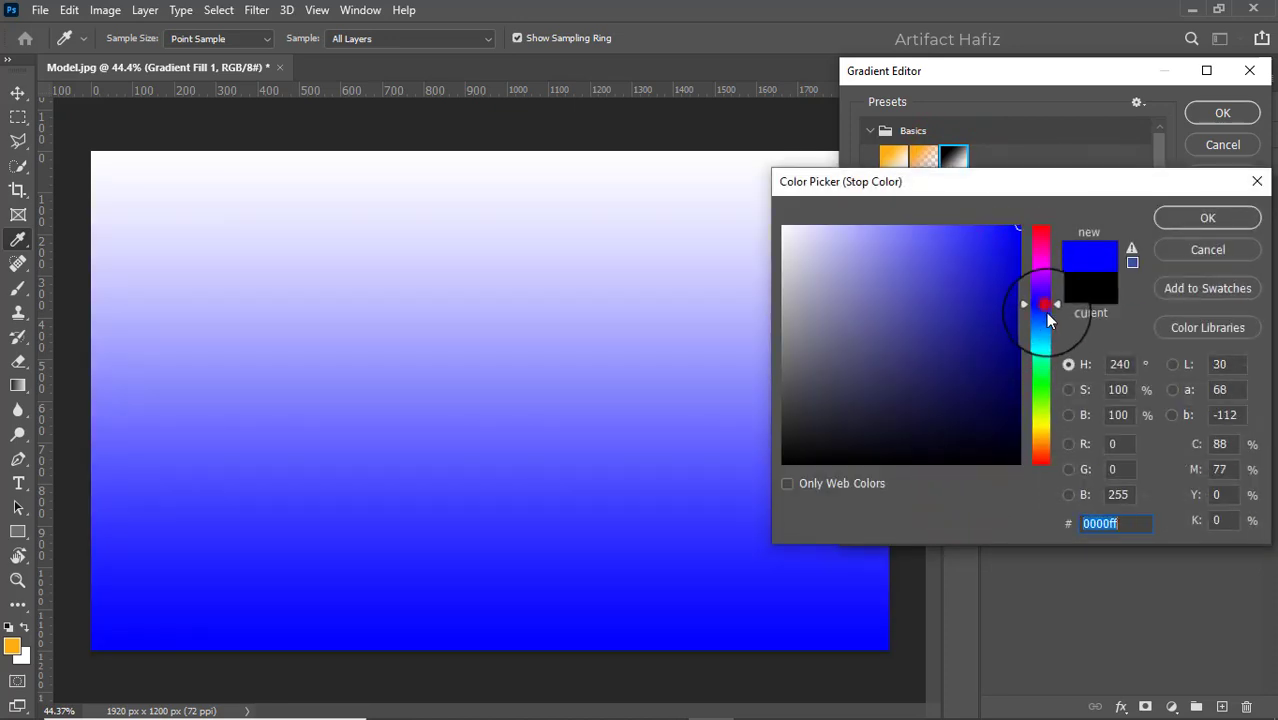
{"action": "left_click_drag", "start_coordinate": [1047, 320], "coordinate": [1047, 331]}
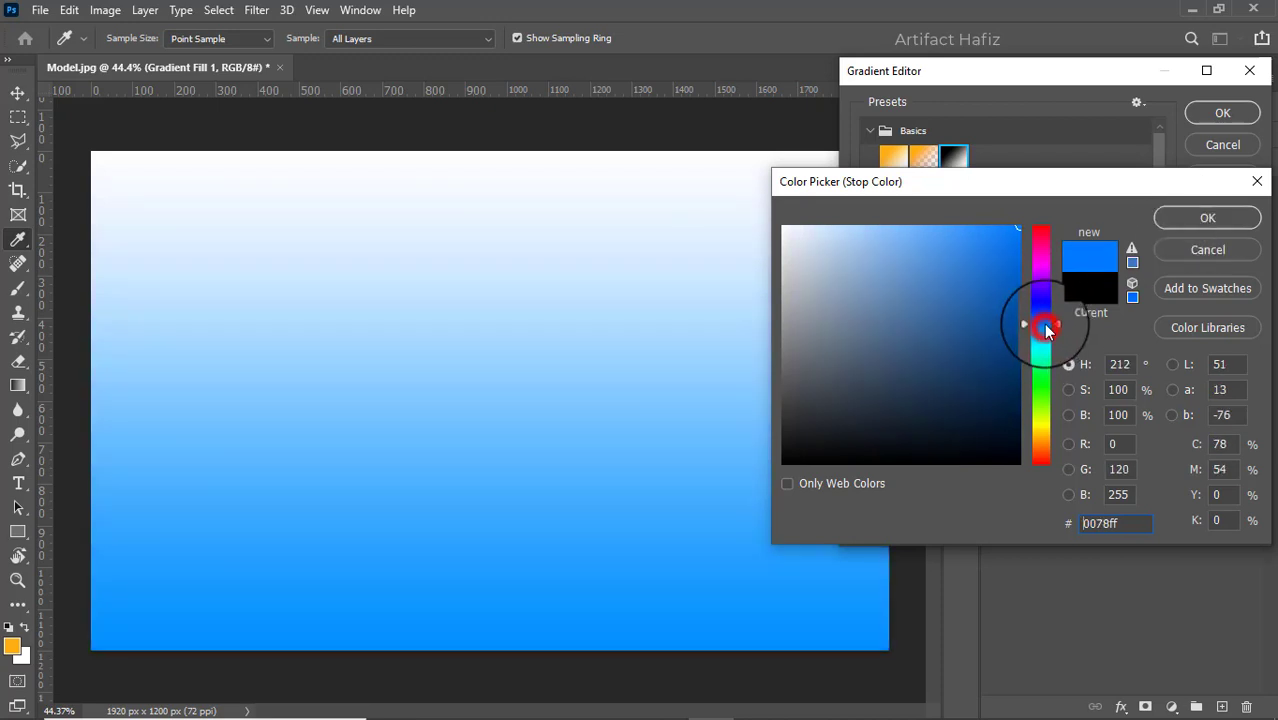
{"action": "left_click", "coordinate": [1190, 218]}
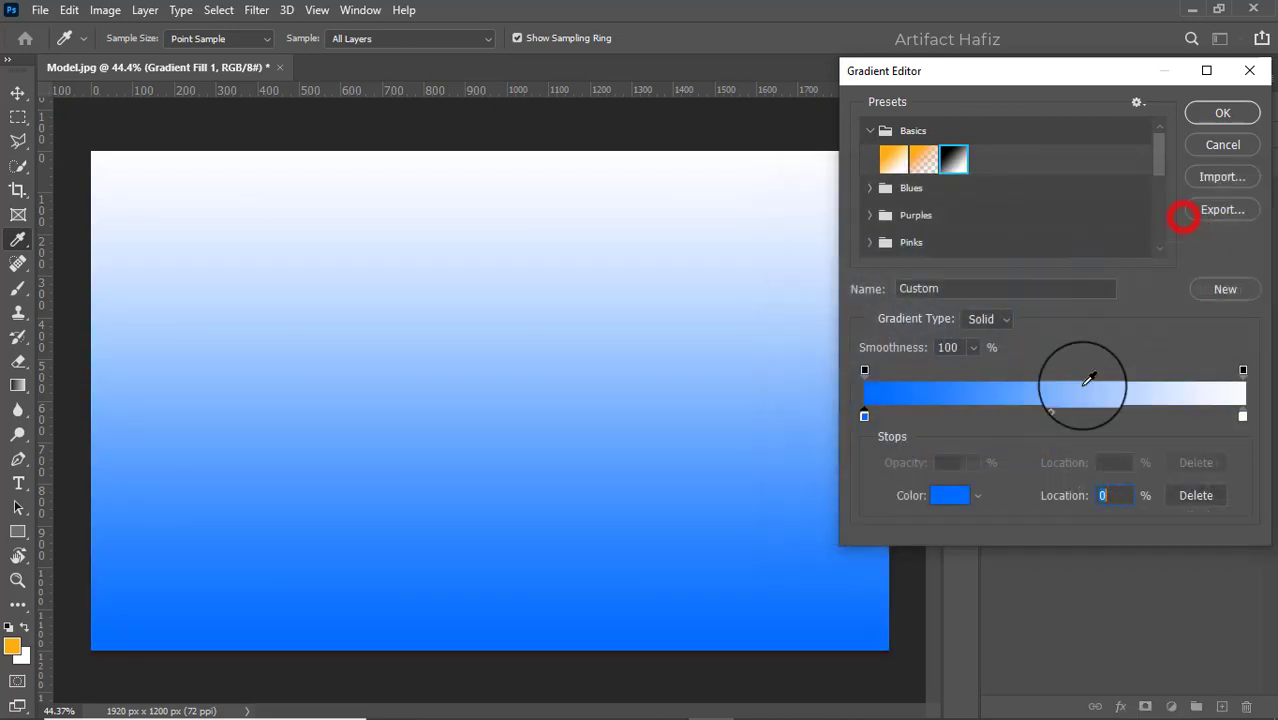
Change the gradient's white color stop to orange #ff7800.
{"action": "left_click", "coordinate": [1243, 415]}
{"action": "left_click", "coordinate": [950, 495]}
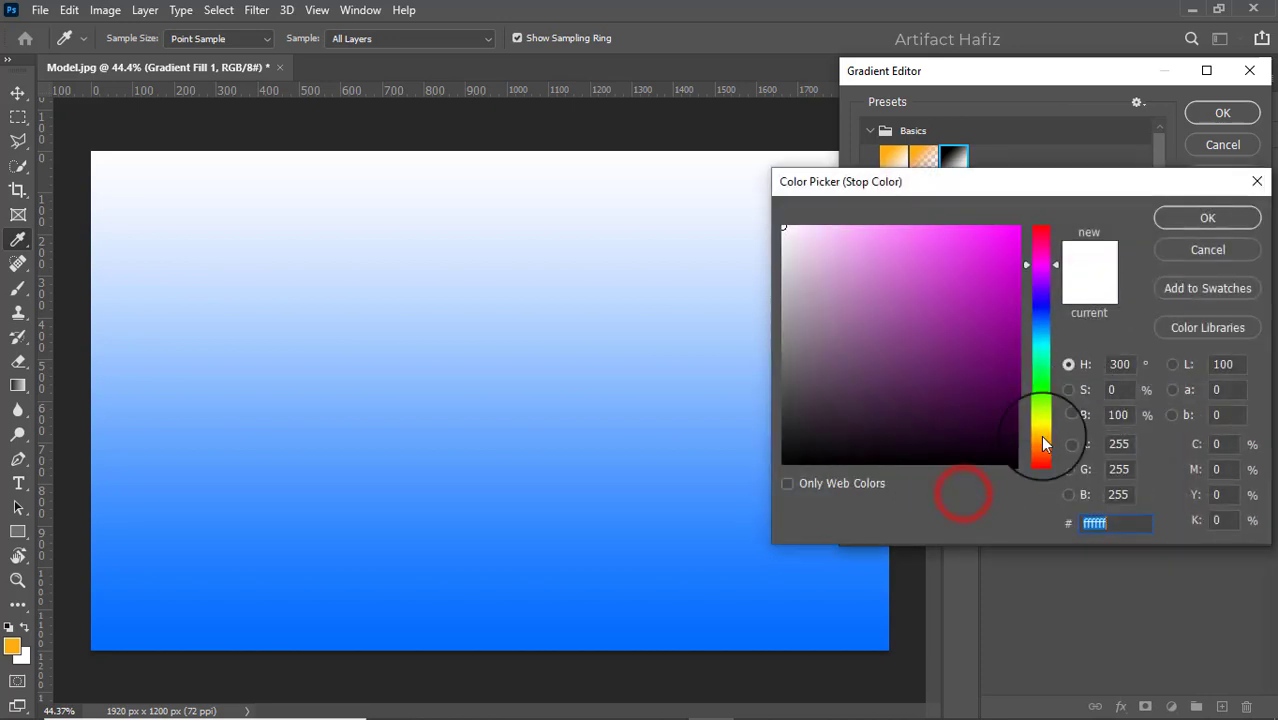
{"action": "left_click", "coordinate": [1041, 437]}
{"action": "left_click_drag", "start_coordinate": [1043, 437], "coordinate": [1023, 418]}
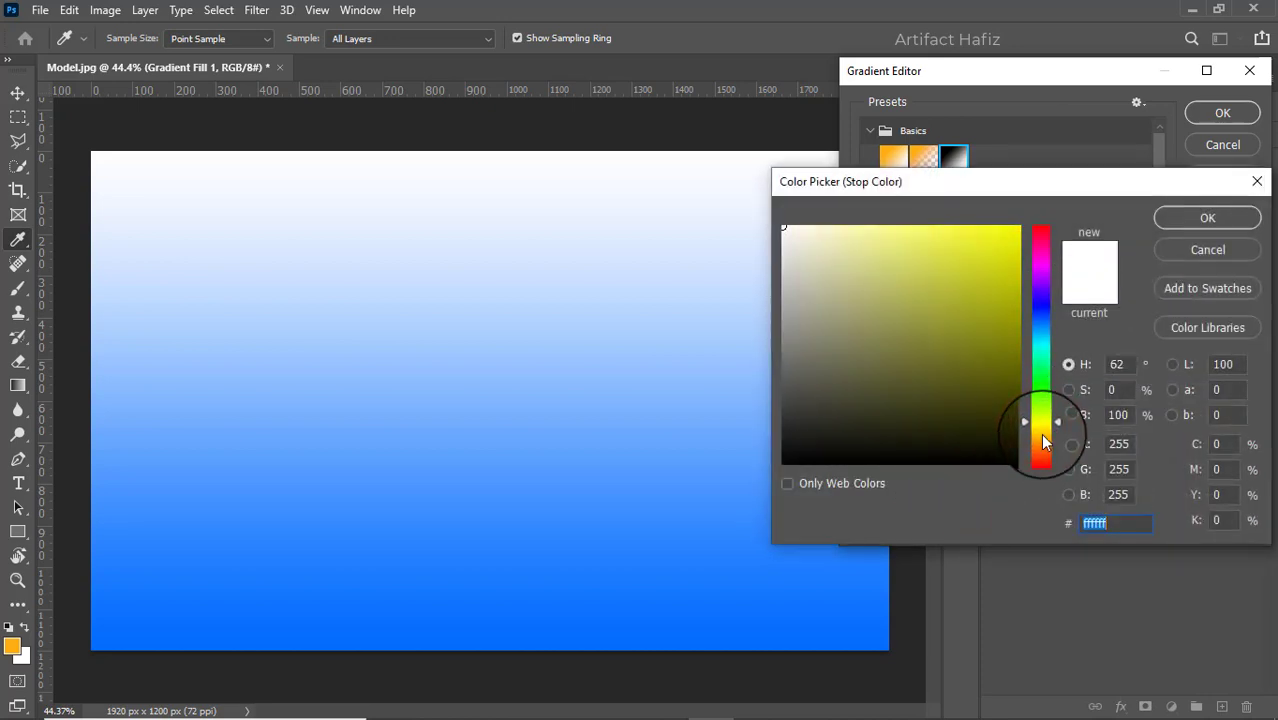
{"action": "left_click", "coordinate": [1040, 433]}
{"action": "left_click_drag", "start_coordinate": [980, 268], "coordinate": [1062, 185]}
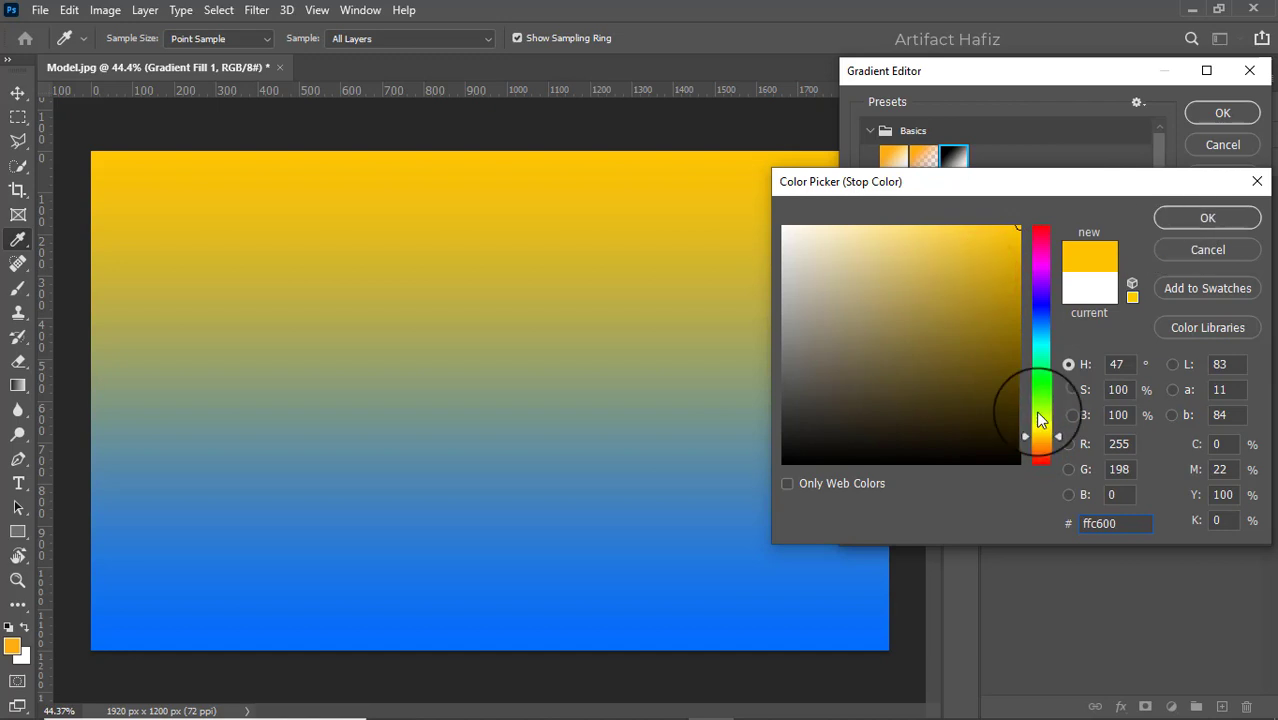
{"action": "left_click_drag", "start_coordinate": [1038, 438], "coordinate": [1038, 446]}
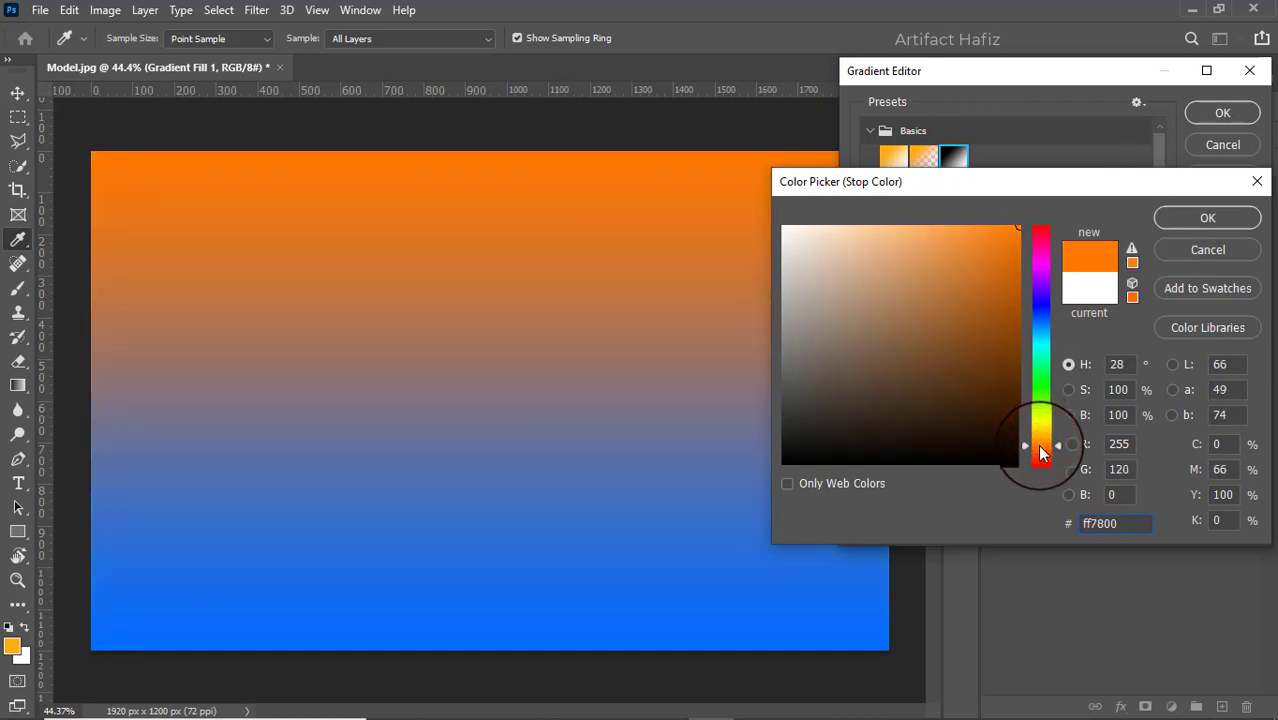
{"action": "left_click", "coordinate": [1207, 217]}
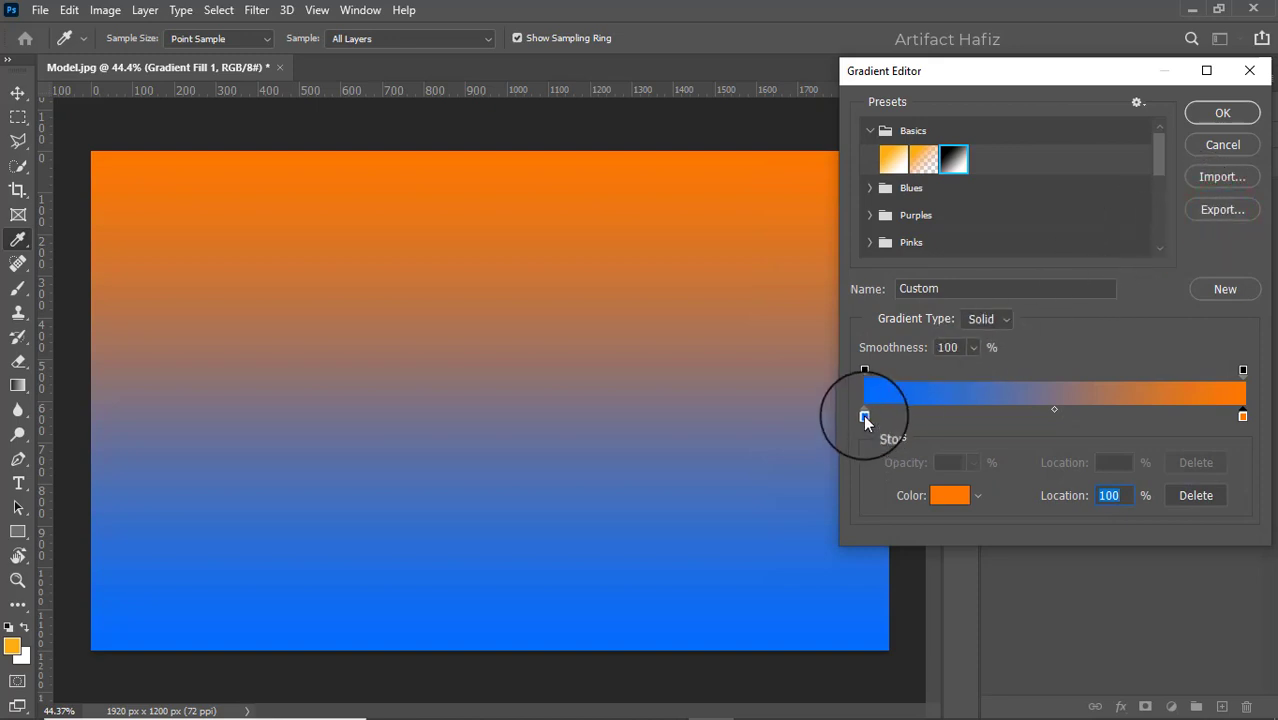
Change the gradient's blue stop to a darker, muted blue at hue 215° and accept the gradient fill.
{"action": "left_click", "coordinate": [946, 500]}
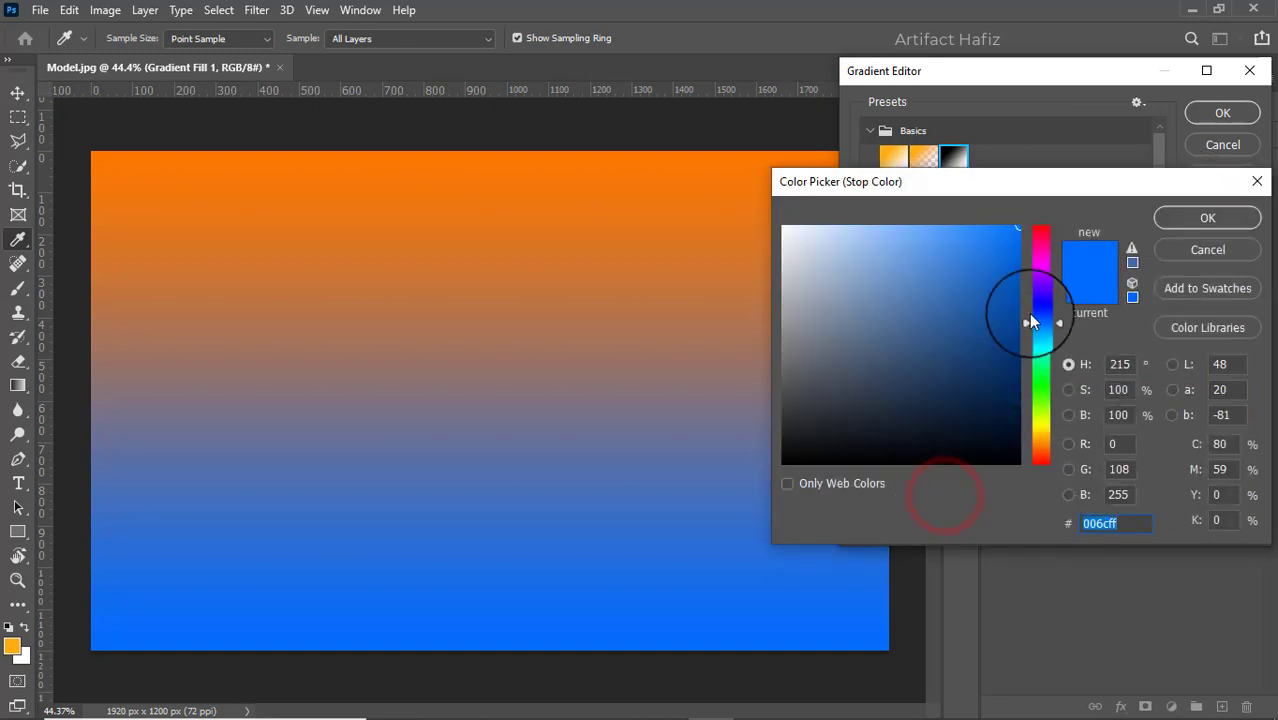
{"action": "left_click_drag", "start_coordinate": [1009, 283], "coordinate": [944, 352]}
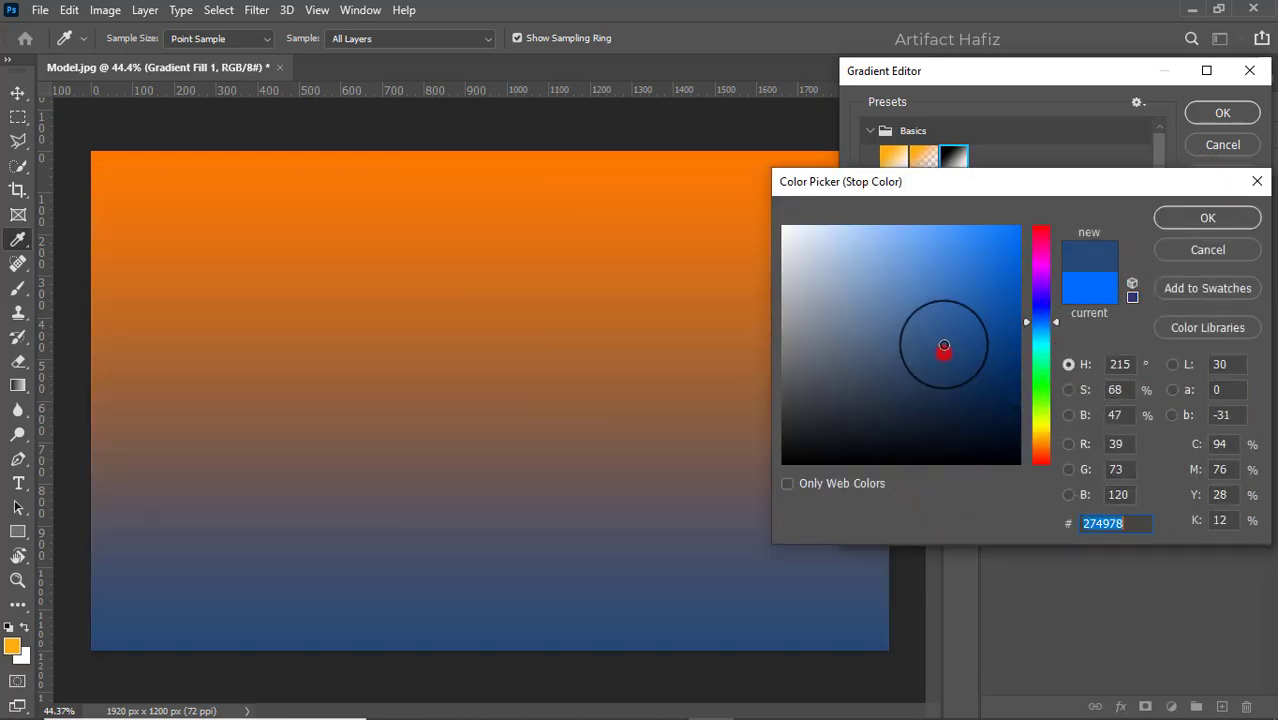
{"action": "left_click", "coordinate": [1168, 215]}
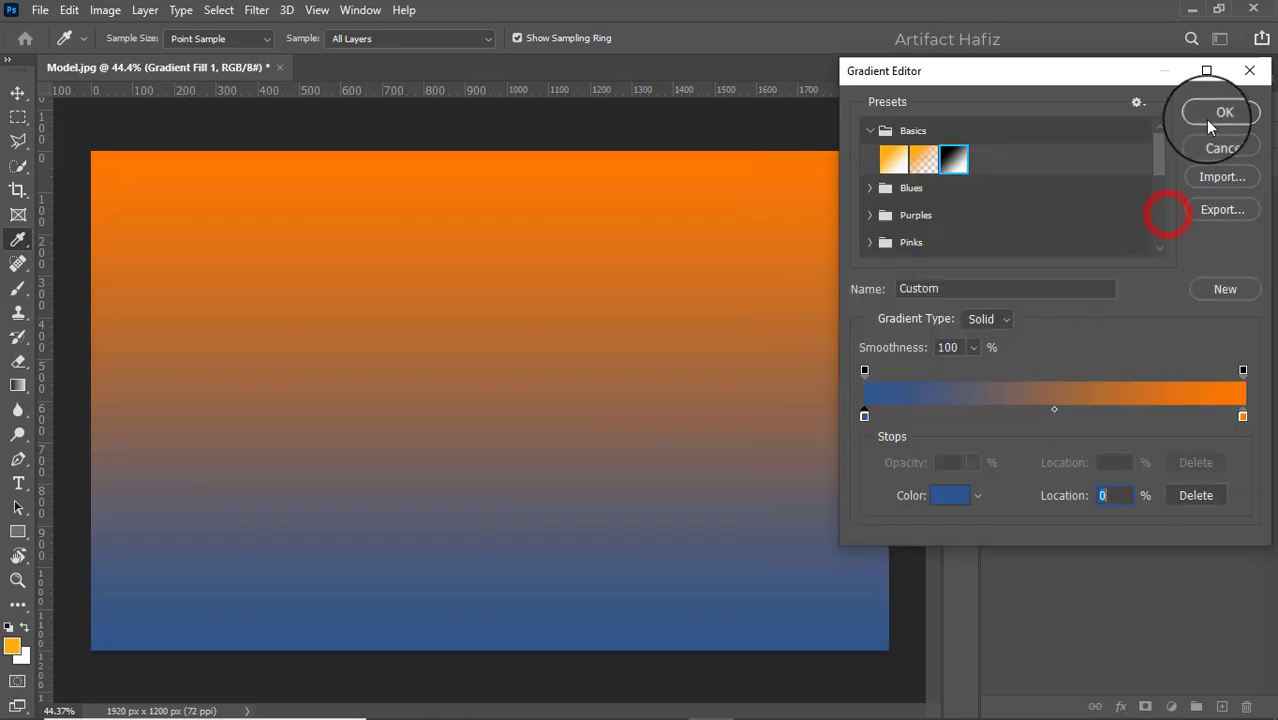
{"action": "left_click", "coordinate": [1209, 116]}
{"action": "left_click", "coordinate": [1143, 194]}
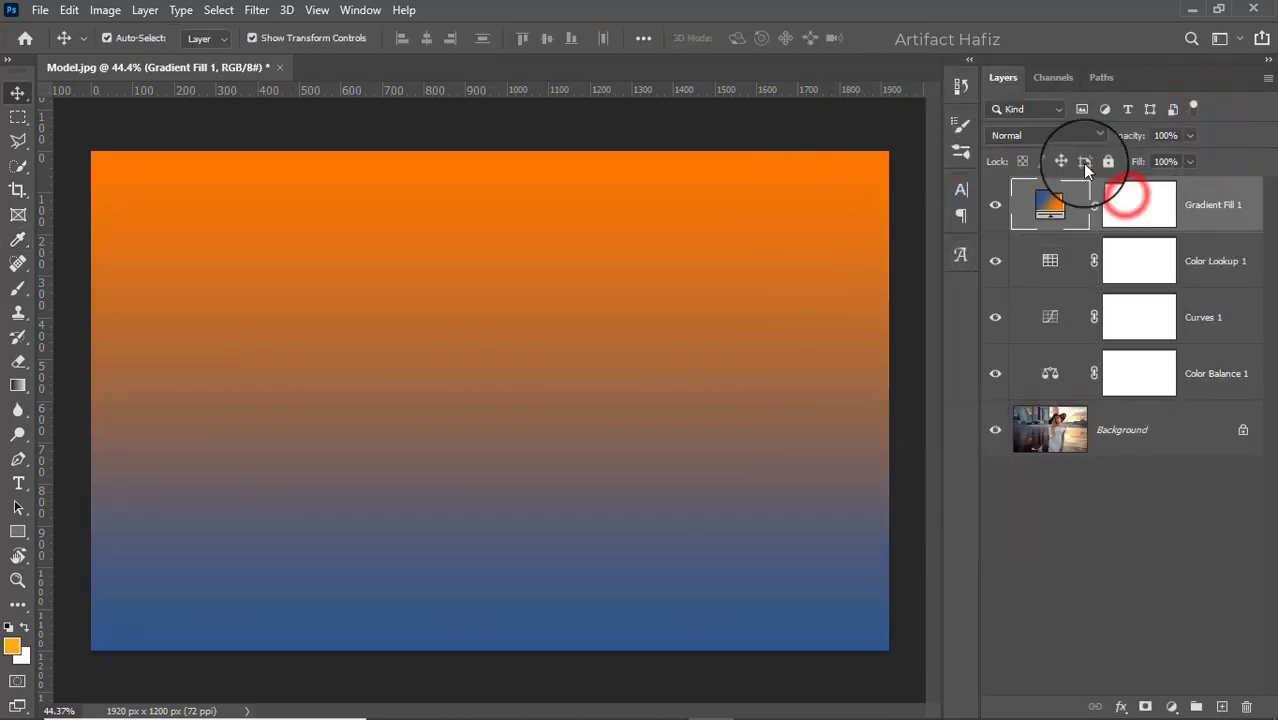
Set the gradient fill layer's blend mode to Screen and its gradient angle to about 56°.
{"action": "left_click", "coordinate": [1038, 136]}
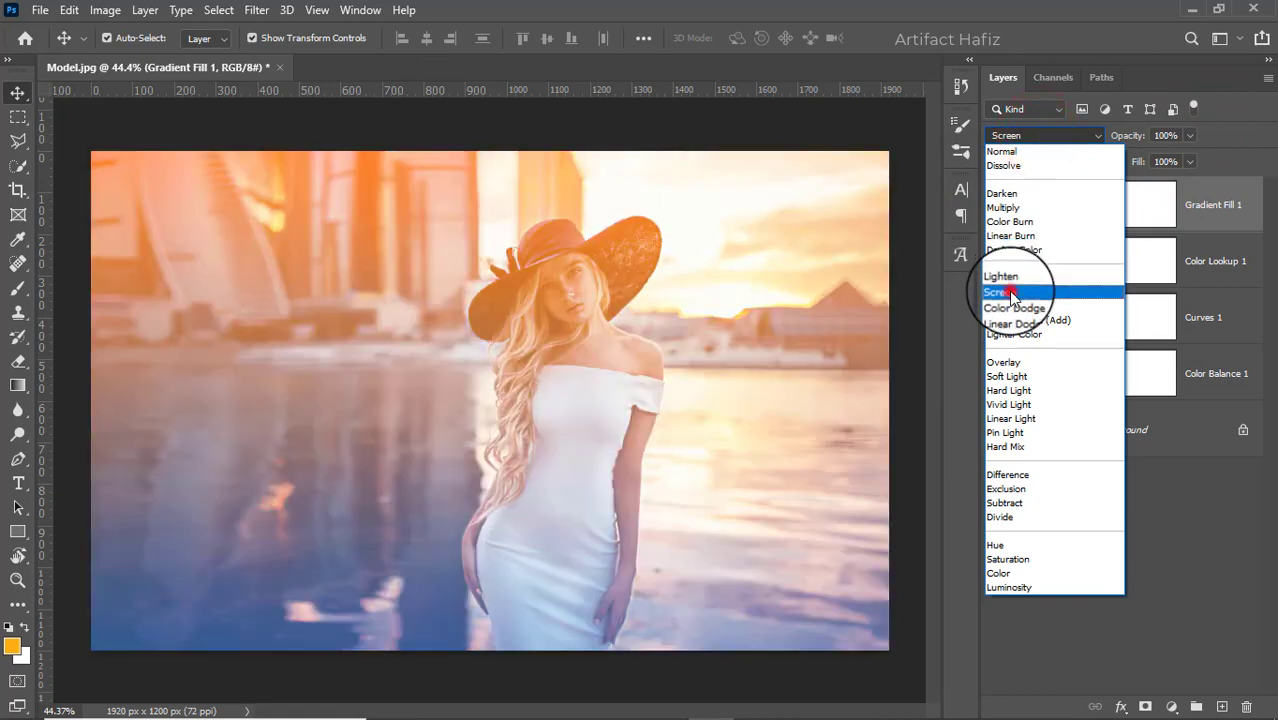
{"action": "left_click", "coordinate": [1005, 292]}
{"action": "double_click", "coordinate": [1020, 196]}
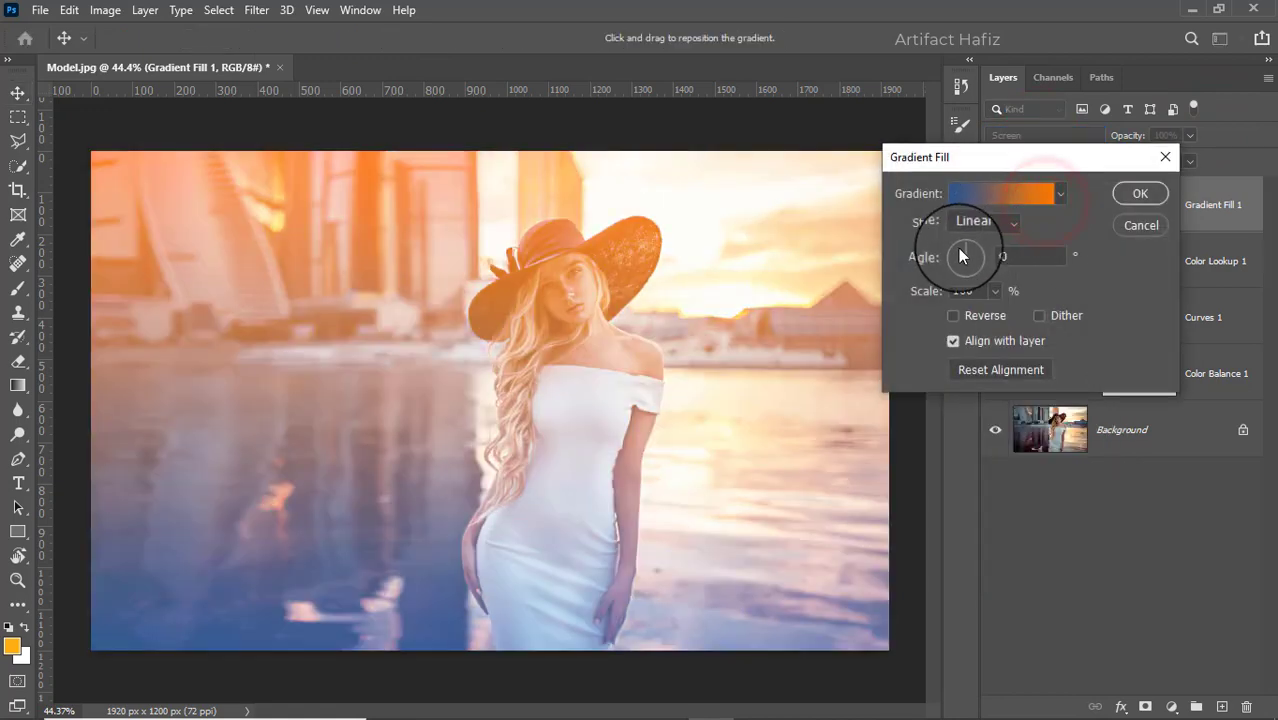
{"action": "left_click", "coordinate": [955, 256]}
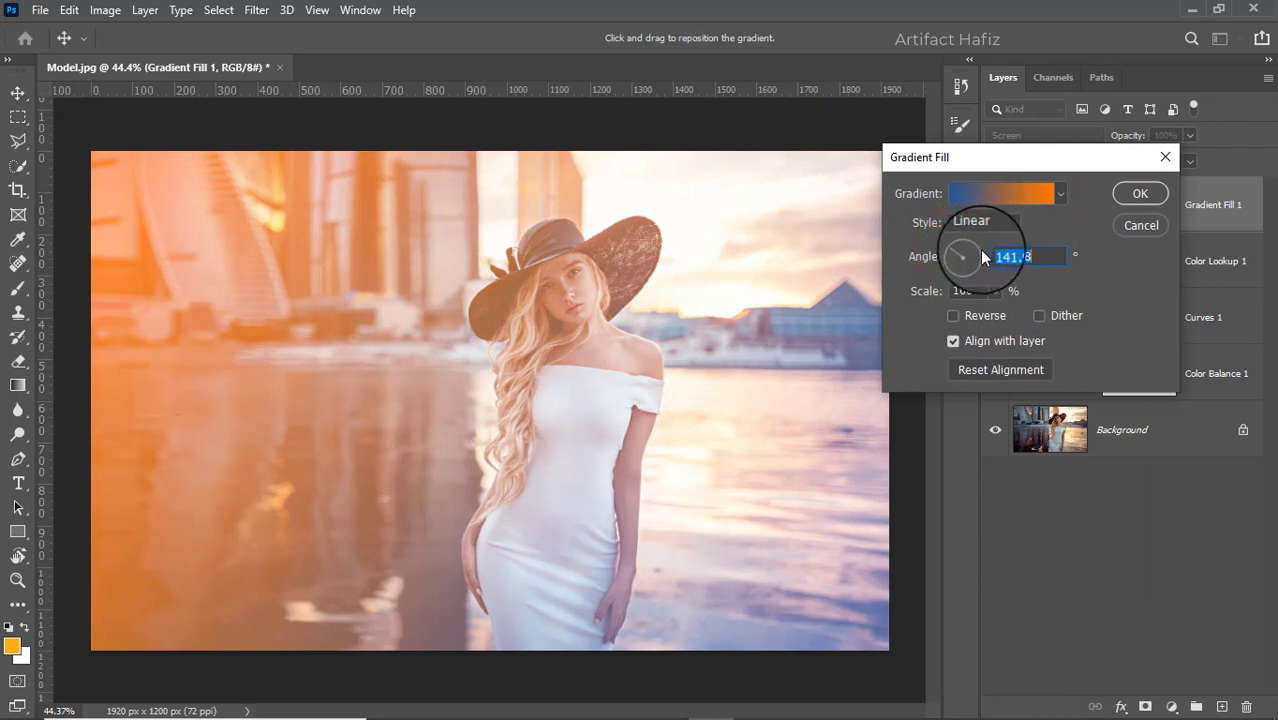
{"action": "left_click_drag", "start_coordinate": [978, 256], "coordinate": [976, 249]}
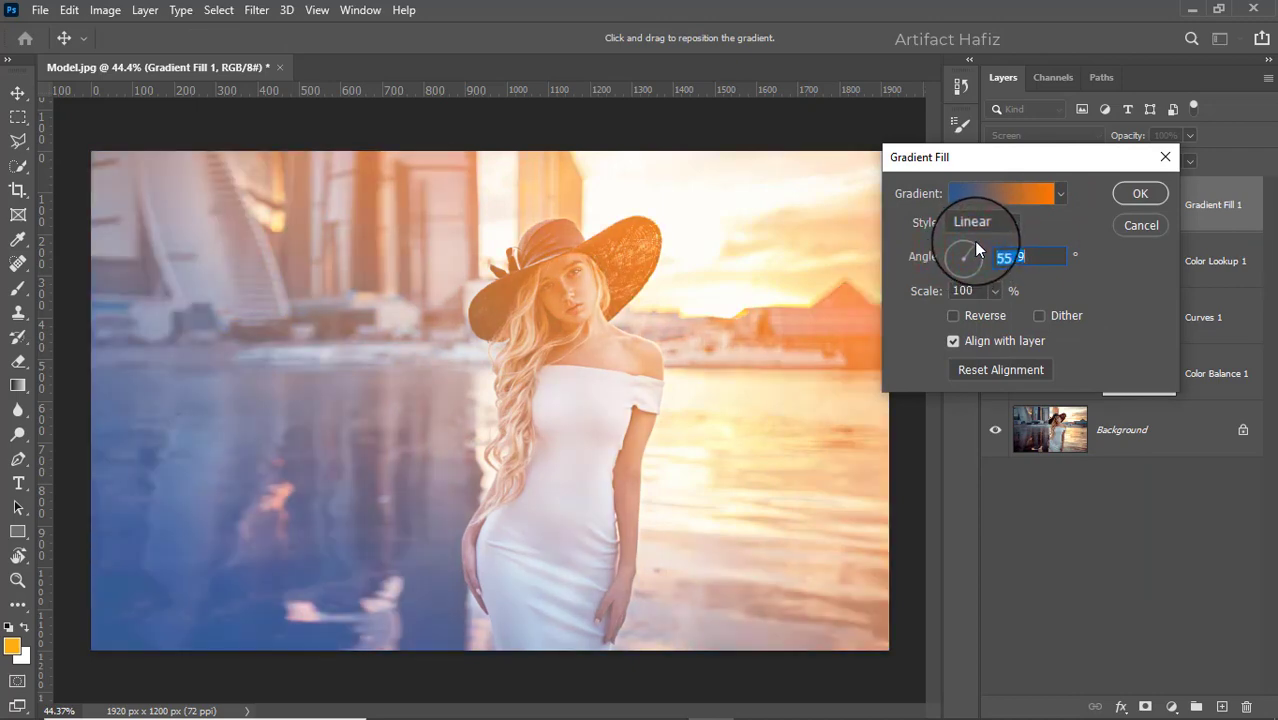
{"action": "left_click", "coordinate": [1140, 193]}
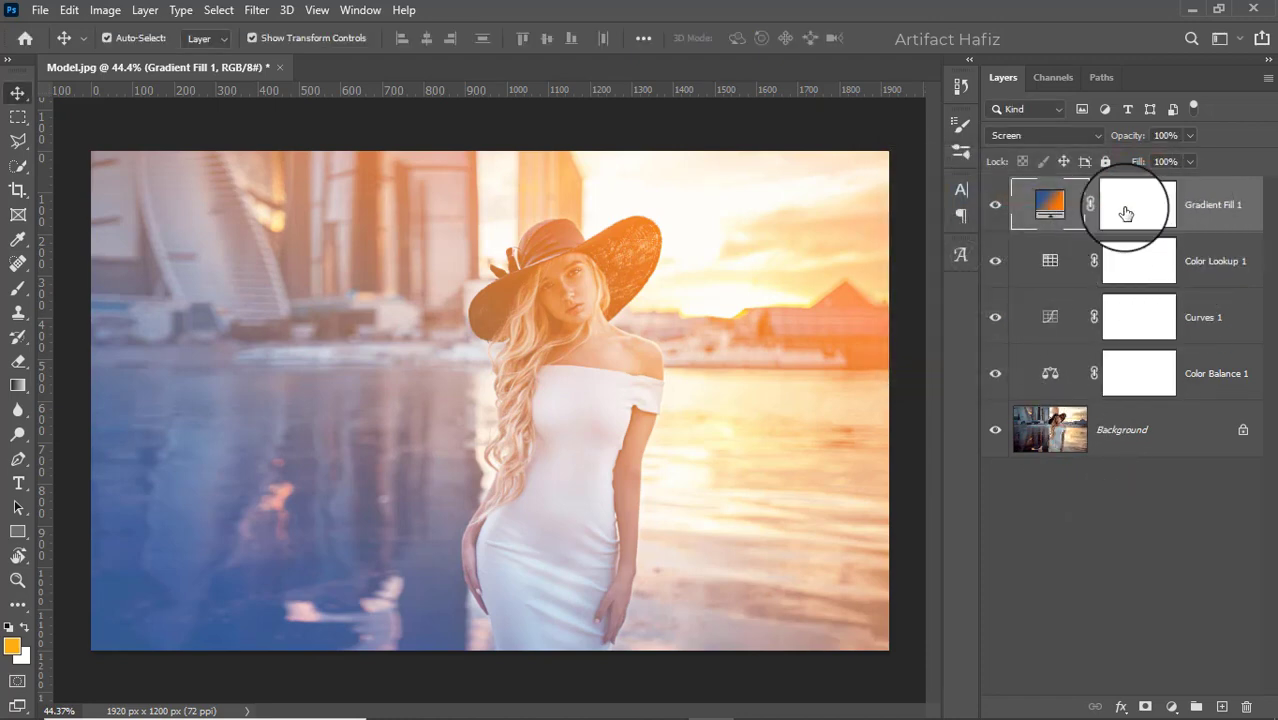
Target the gradient fill's layer mask and set up a black Soft Round brush at 400 px size and 37% opacity.
{"action": "left_click", "coordinate": [1125, 210]}
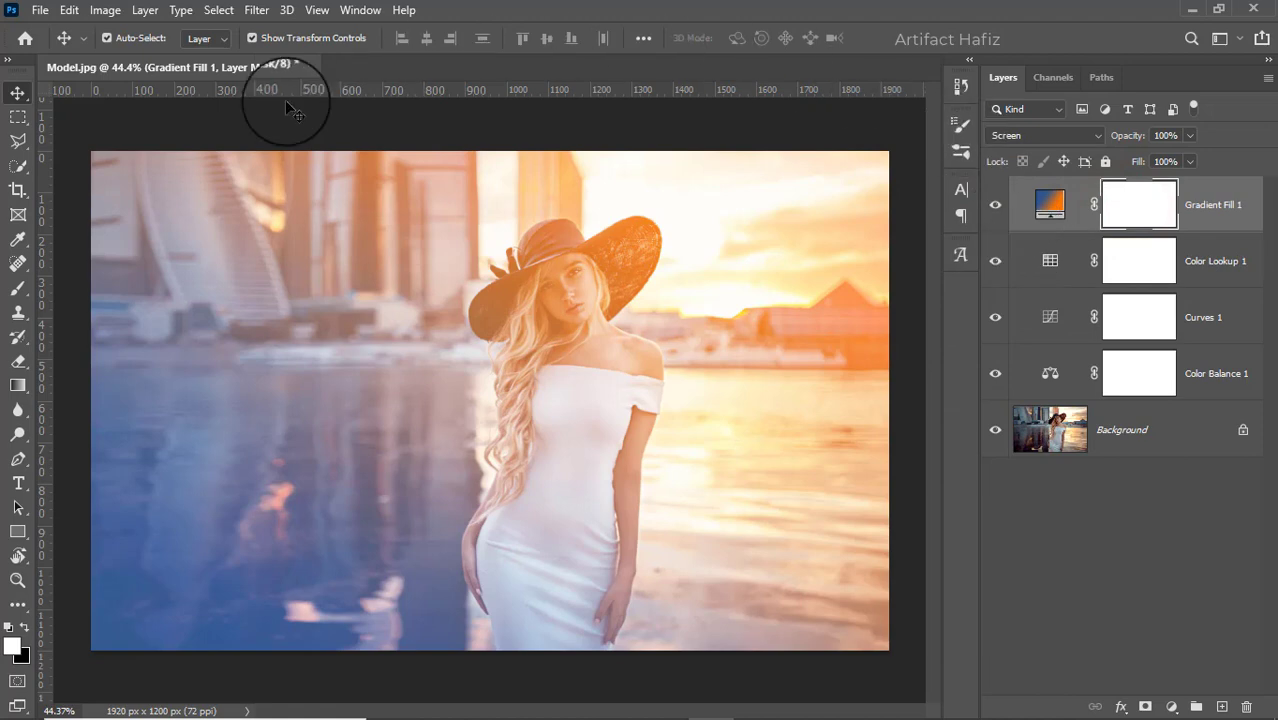
{"action": "left_click", "coordinate": [16, 290]}
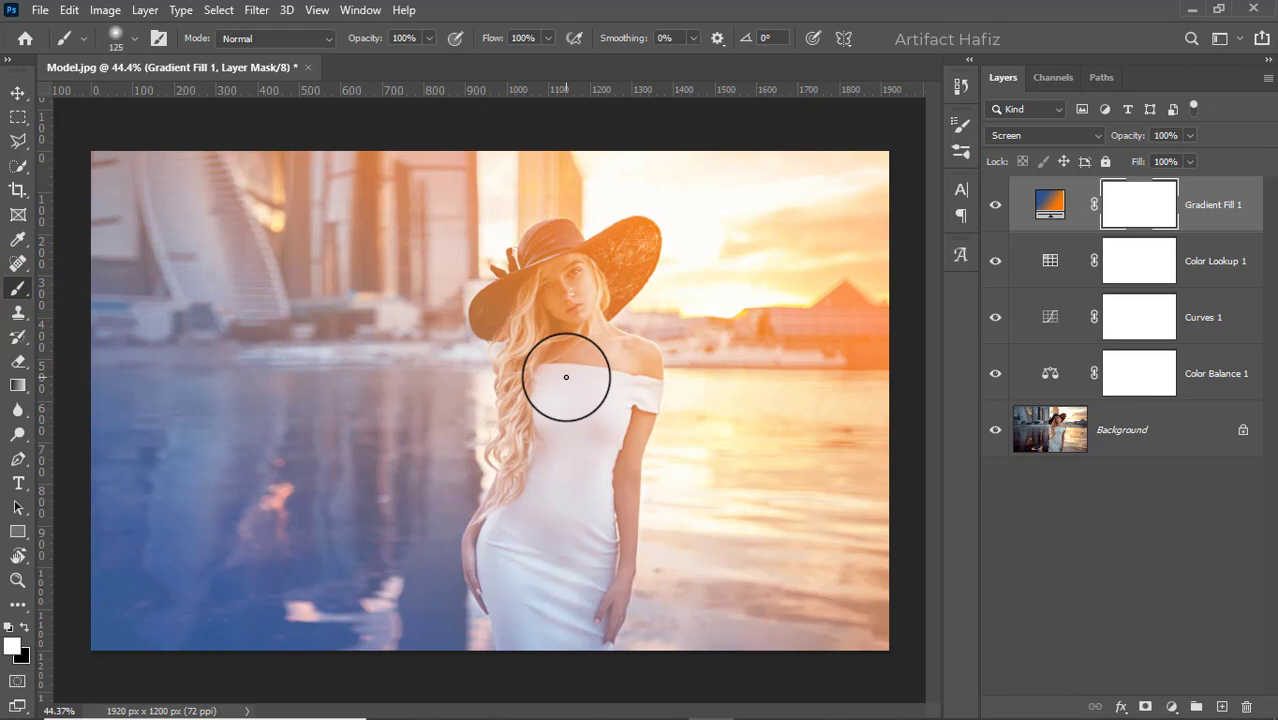
{"action": "left_click", "coordinate": [135, 40]}
{"action": "left_click", "coordinate": [128, 278]}
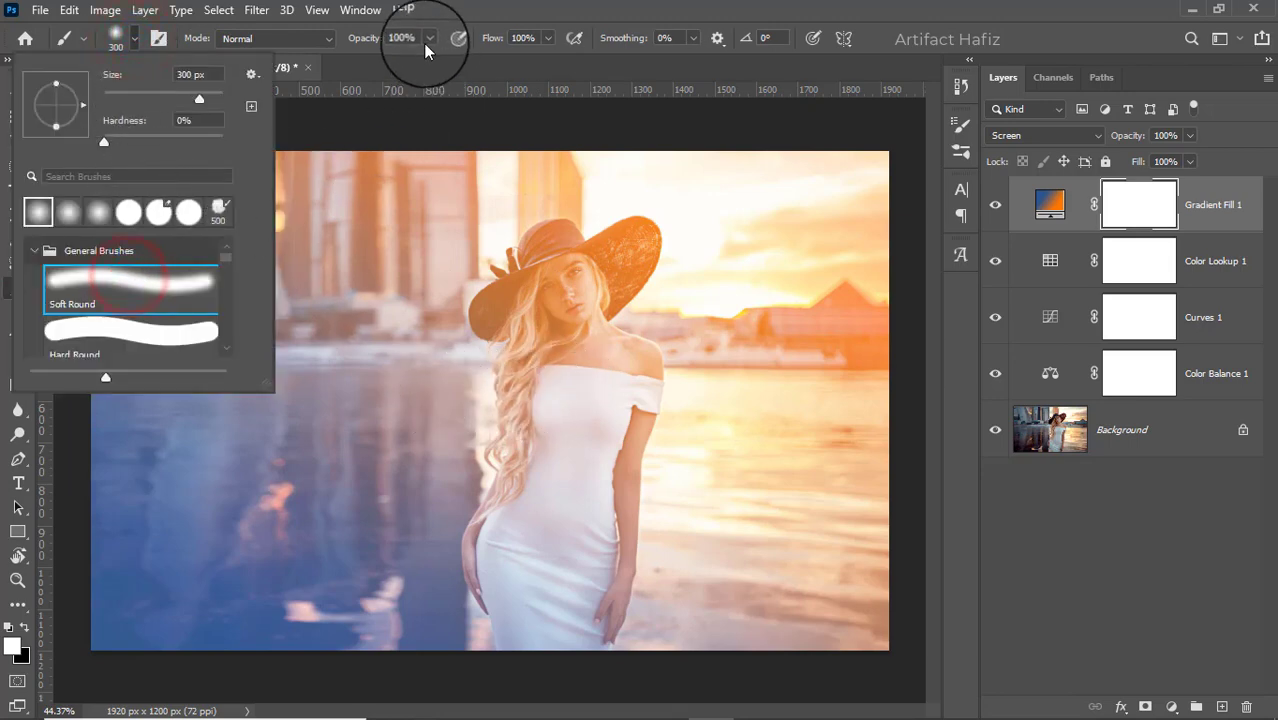
{"action": "left_click", "coordinate": [428, 40]}
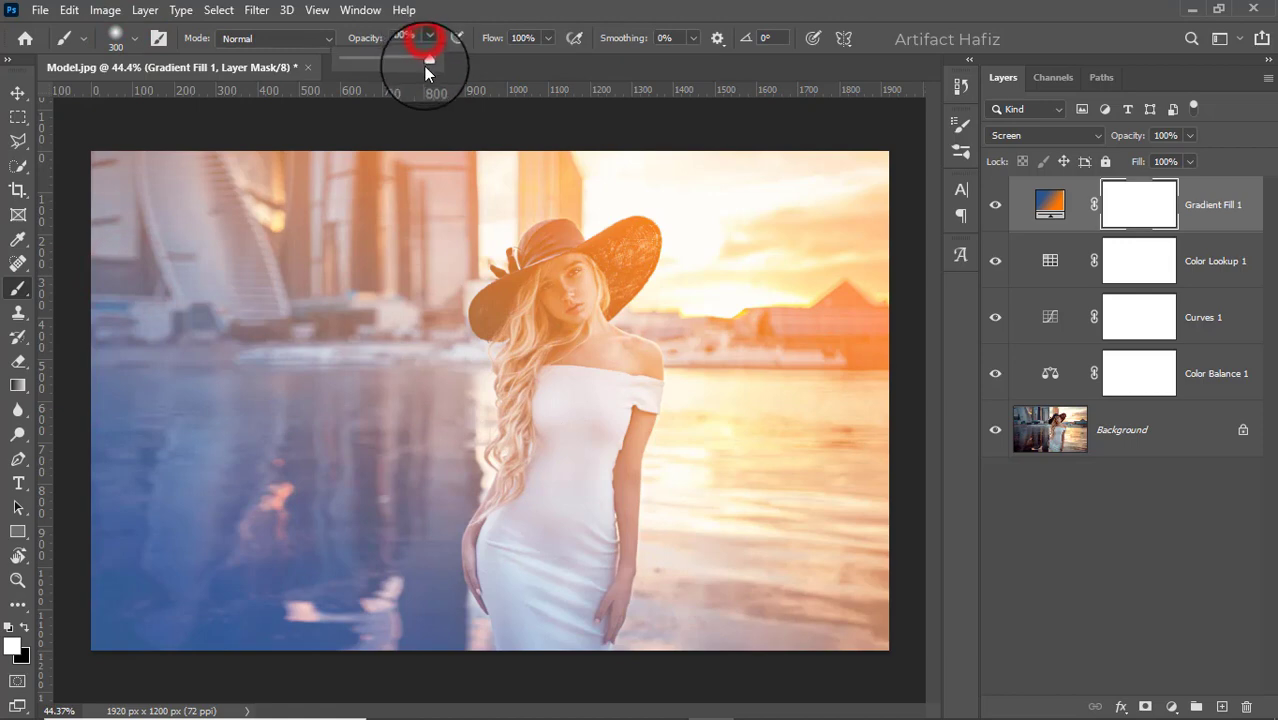
{"action": "left_click", "coordinate": [24, 627]}
{"action": "key", "text": "bracketright"}
{"action": "key", "text": "bracketright"}
{"action": "key", "text": "bracketright"}
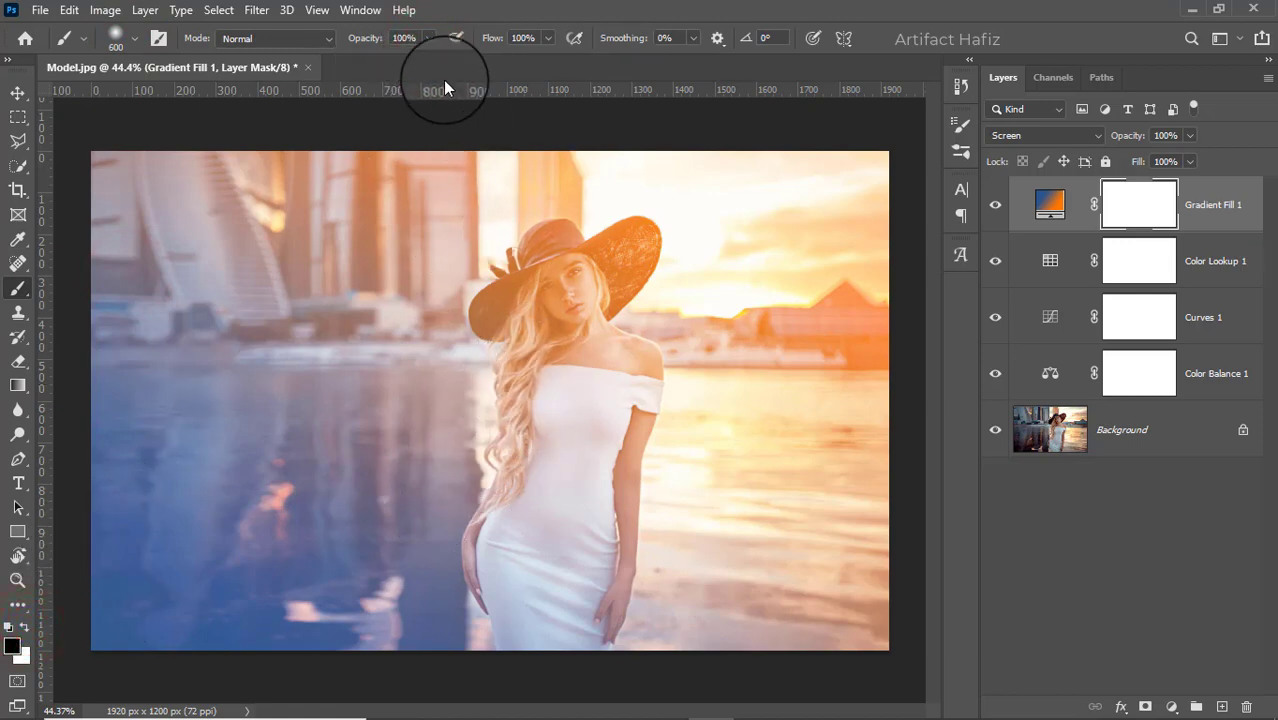
{"action": "mouse_move", "coordinate": [424, 38]}
{"action": "left_mouse_down"}
{"action": "mouse_move", "coordinate": [378, 45]}
{"action": "mouse_move", "coordinate": [363, 57]}
{"action": "mouse_move", "coordinate": [374, 61]}
{"action": "left_mouse_up"}
{"action": "key", "text": "bracketleft"}
{"action": "key", "text": "bracketleft"}
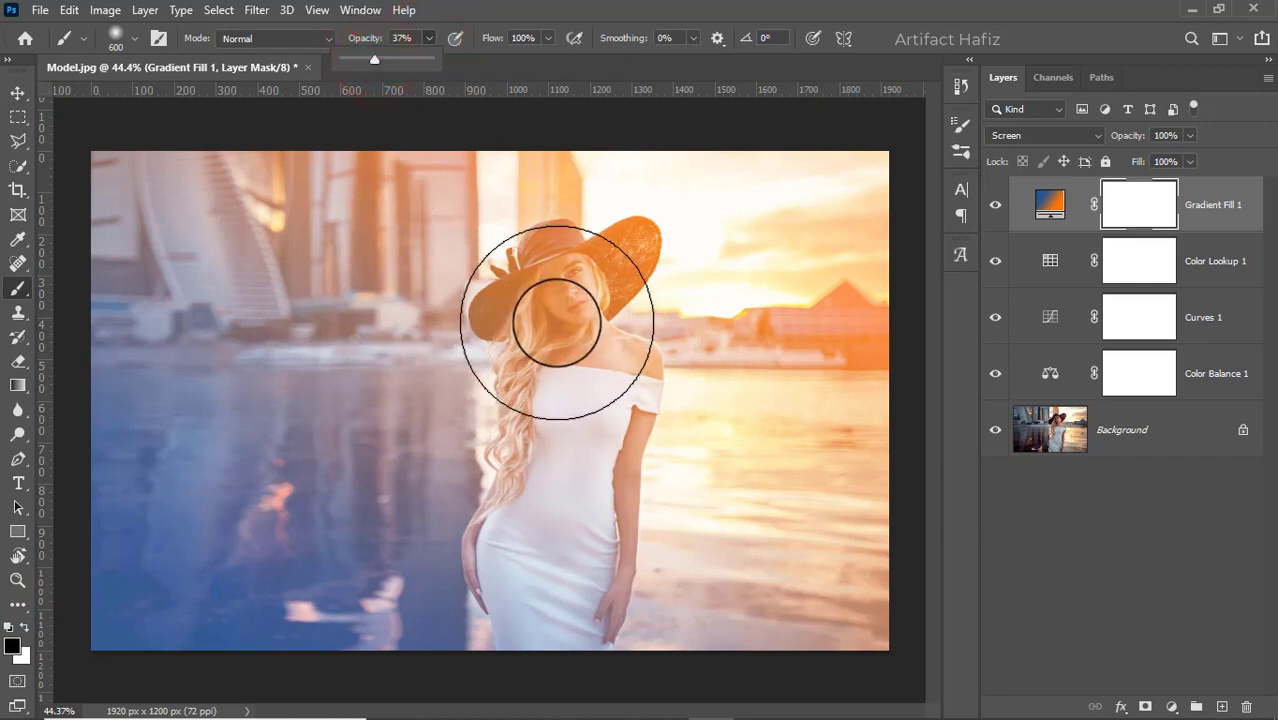
Paint over the model from hat and face down to the dress on the gradient fill's mask to hide the gradient there.
{"action": "mouse_move", "coordinate": [494, 286]}
{"action": "left_mouse_down"}
{"action": "mouse_move", "coordinate": [528, 428]}
{"action": "mouse_move", "coordinate": [522, 571]}
{"action": "left_mouse_up"}
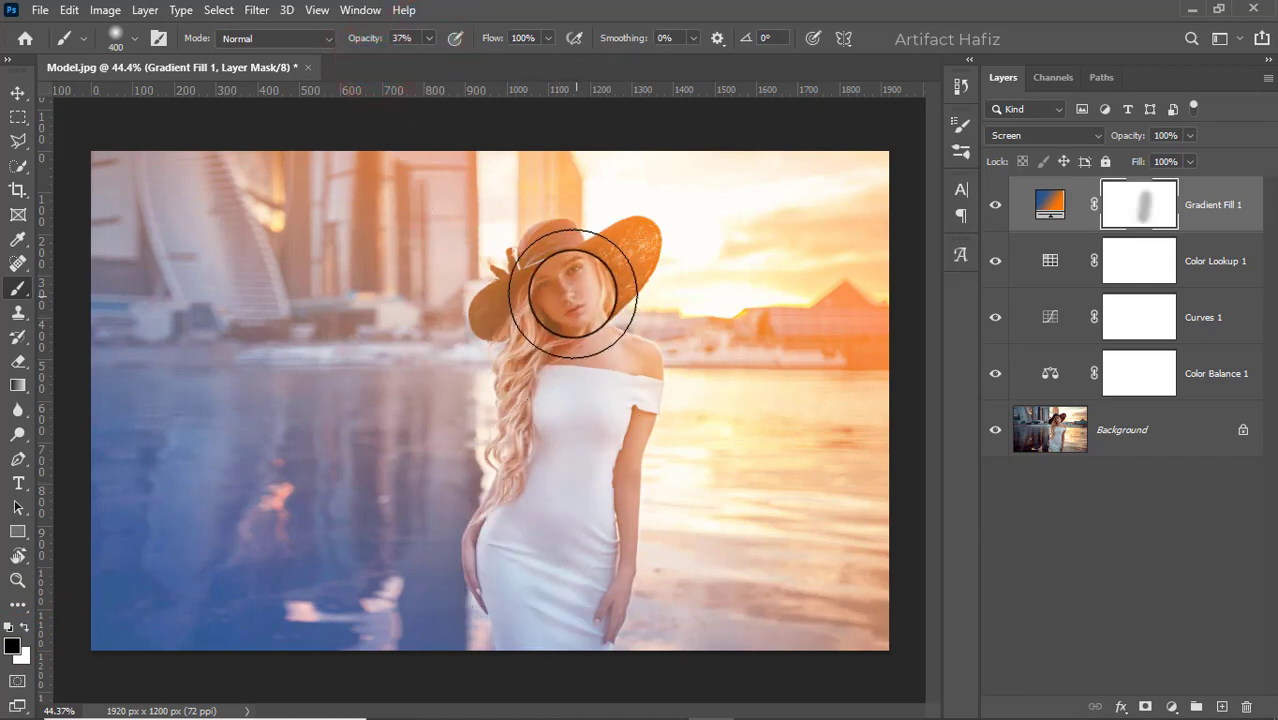
{"action": "left_click_drag", "start_coordinate": [570, 330], "coordinate": [488, 613]}
{"action": "mouse_move", "coordinate": [571, 268]}
{"action": "left_mouse_down"}
{"action": "mouse_move", "coordinate": [516, 536]}
{"action": "mouse_move", "coordinate": [615, 255]}
{"action": "mouse_move", "coordinate": [485, 571]}
{"action": "mouse_move", "coordinate": [585, 342]}
{"action": "mouse_move", "coordinate": [522, 660]}
{"action": "left_mouse_up"}
{"action": "mouse_move", "coordinate": [522, 300]}
{"action": "left_mouse_down"}
{"action": "mouse_move", "coordinate": [535, 328]}
{"action": "mouse_move", "coordinate": [589, 312]}
{"action": "mouse_move", "coordinate": [575, 285]}
{"action": "left_mouse_up"}
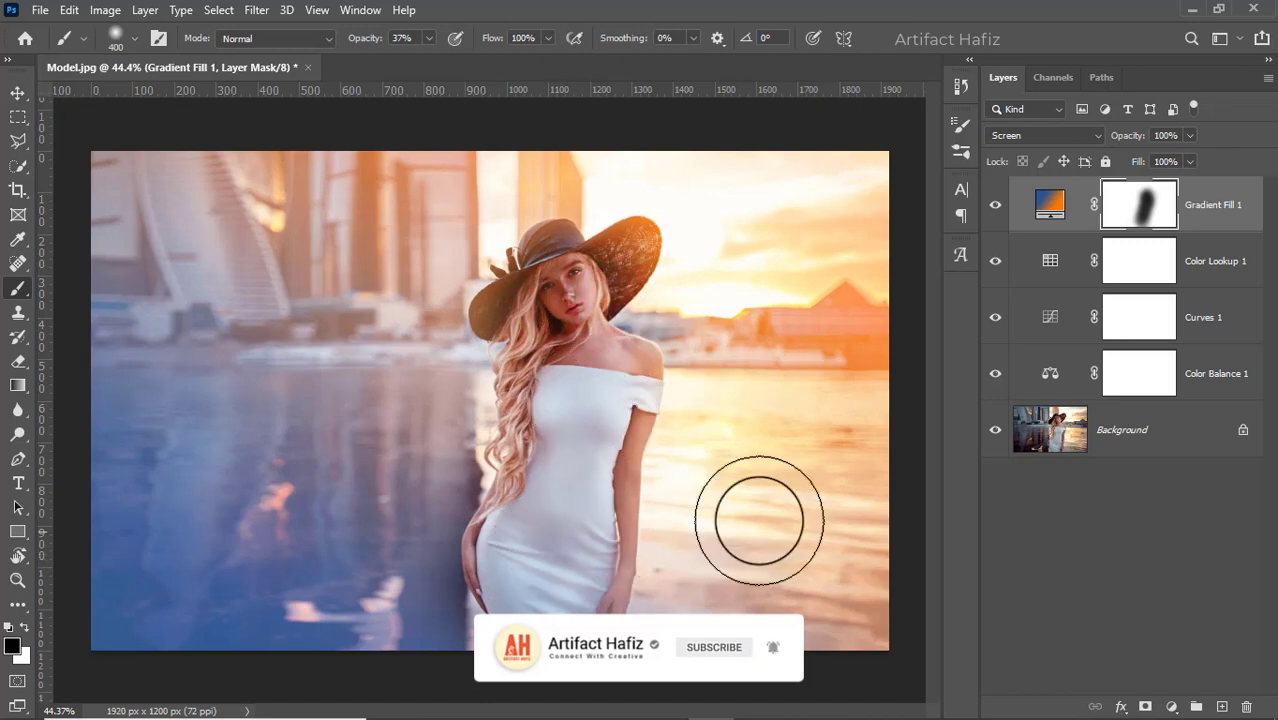
Add a Vibrance adjustment layer above the gradient fill with Vibrance at +11.
{"action": "left_click", "coordinate": [1171, 706]}
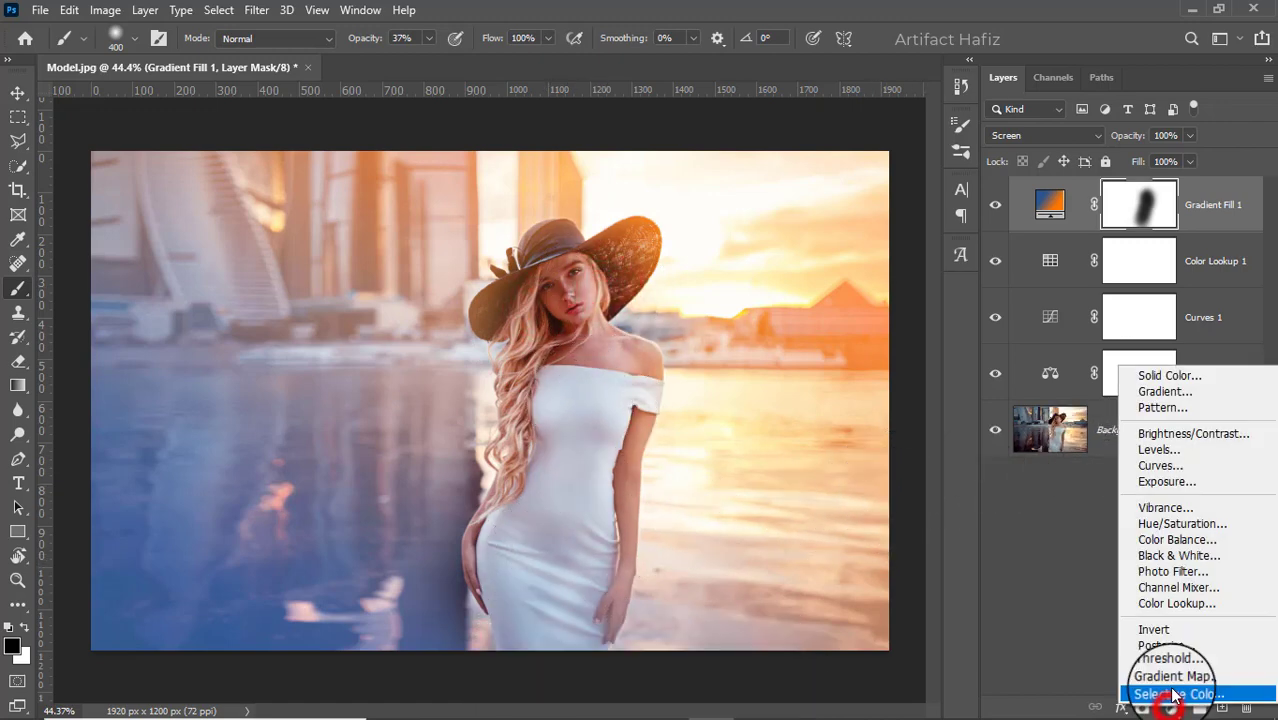
{"action": "left_click", "coordinate": [1166, 507]}
{"action": "left_click_drag", "start_coordinate": [1098, 200], "coordinate": [1066, 205]}
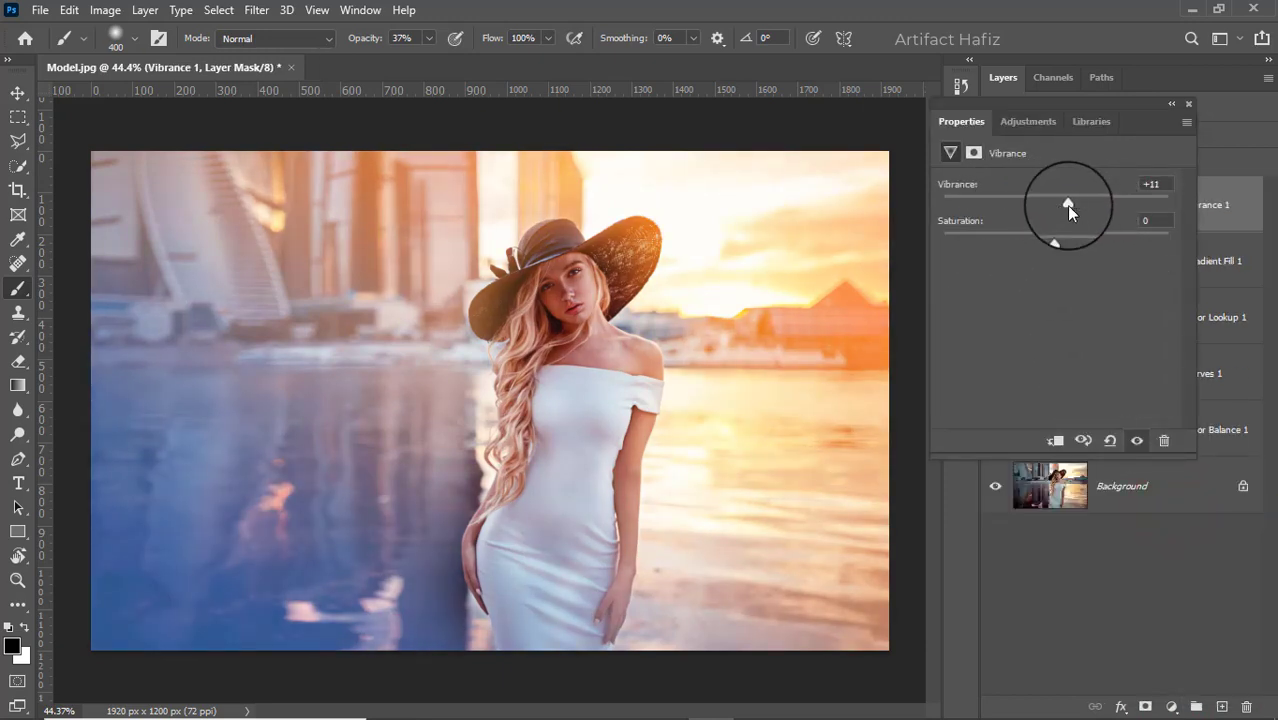
{"action": "left_click", "coordinate": [1188, 103]}
Add a Levels adjustment layer on top and raise its shadow input level slightly.
{"action": "left_click", "coordinate": [1168, 702]}
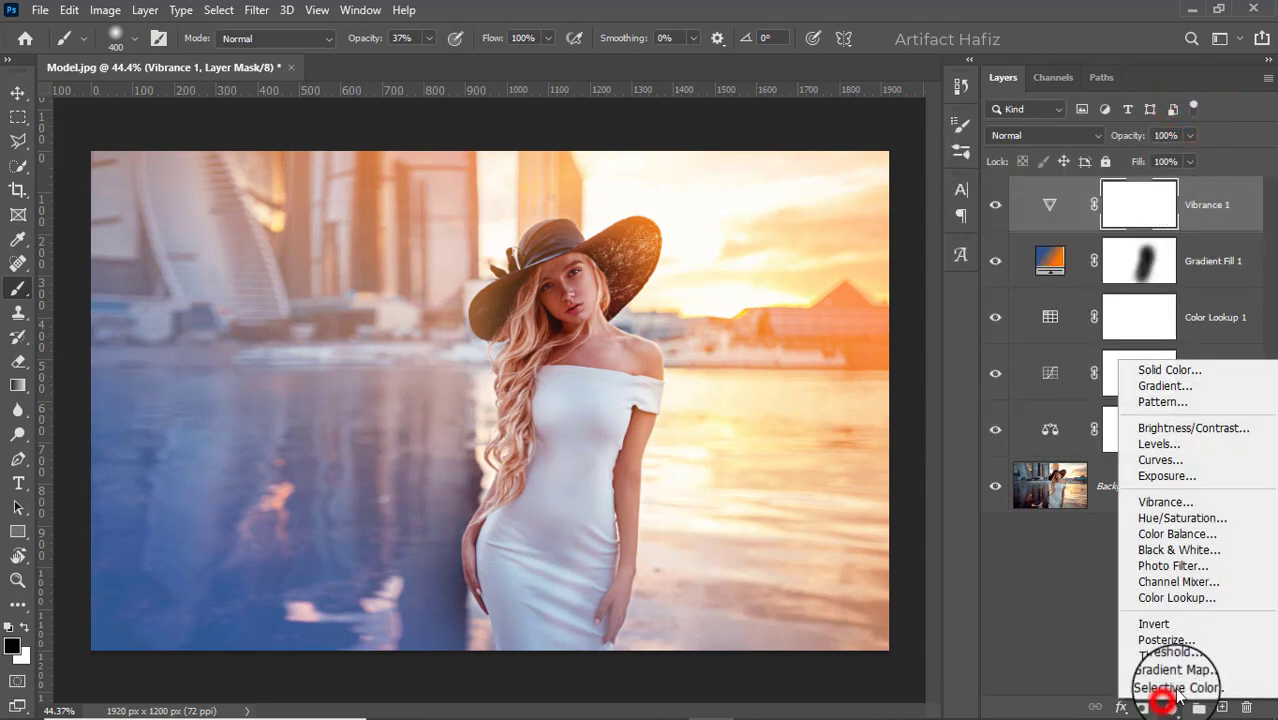
{"action": "left_click", "coordinate": [1185, 443]}
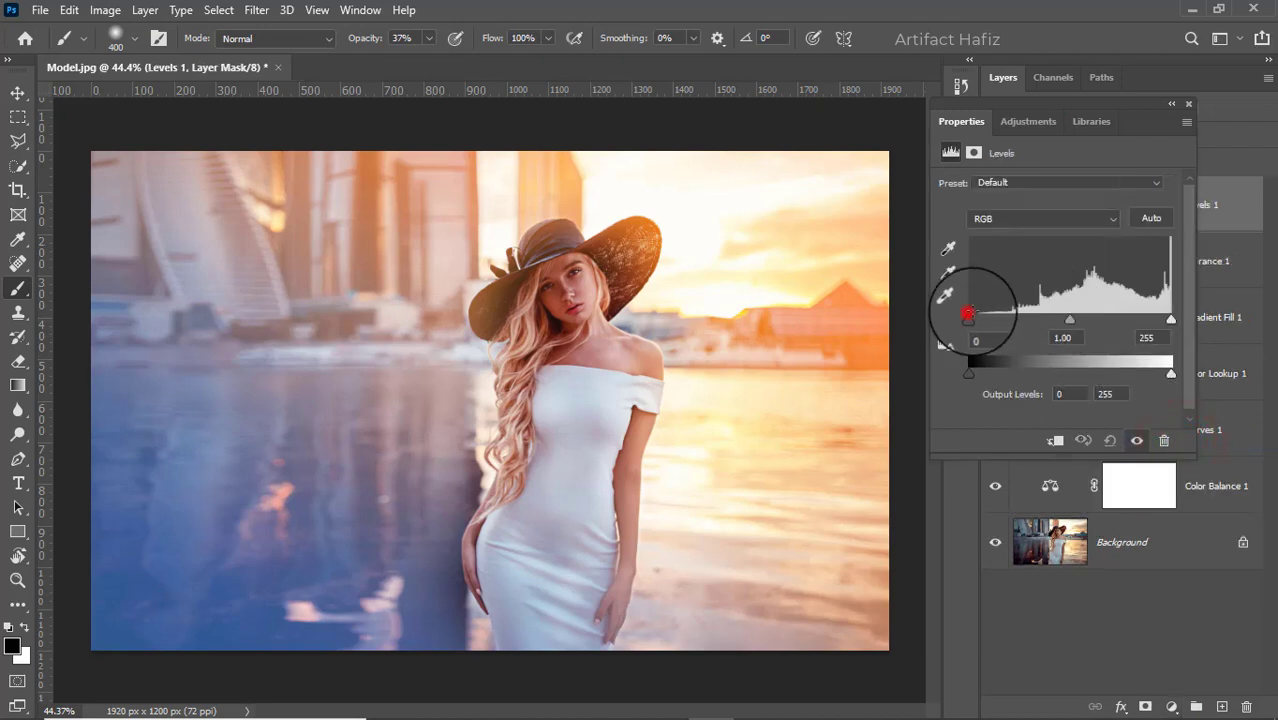
{"action": "mouse_move", "coordinate": [968, 318]}
{"action": "left_mouse_down"}
{"action": "mouse_move", "coordinate": [983, 330]}
{"action": "mouse_move", "coordinate": [972, 334]}
{"action": "left_mouse_up"}
{"action": "left_click", "coordinate": [1187, 99]}
Stamp all visible layers into a new top layer and convert it for smart filters.
{"action": "key", "text": "ctrl+alt+shift+e"}
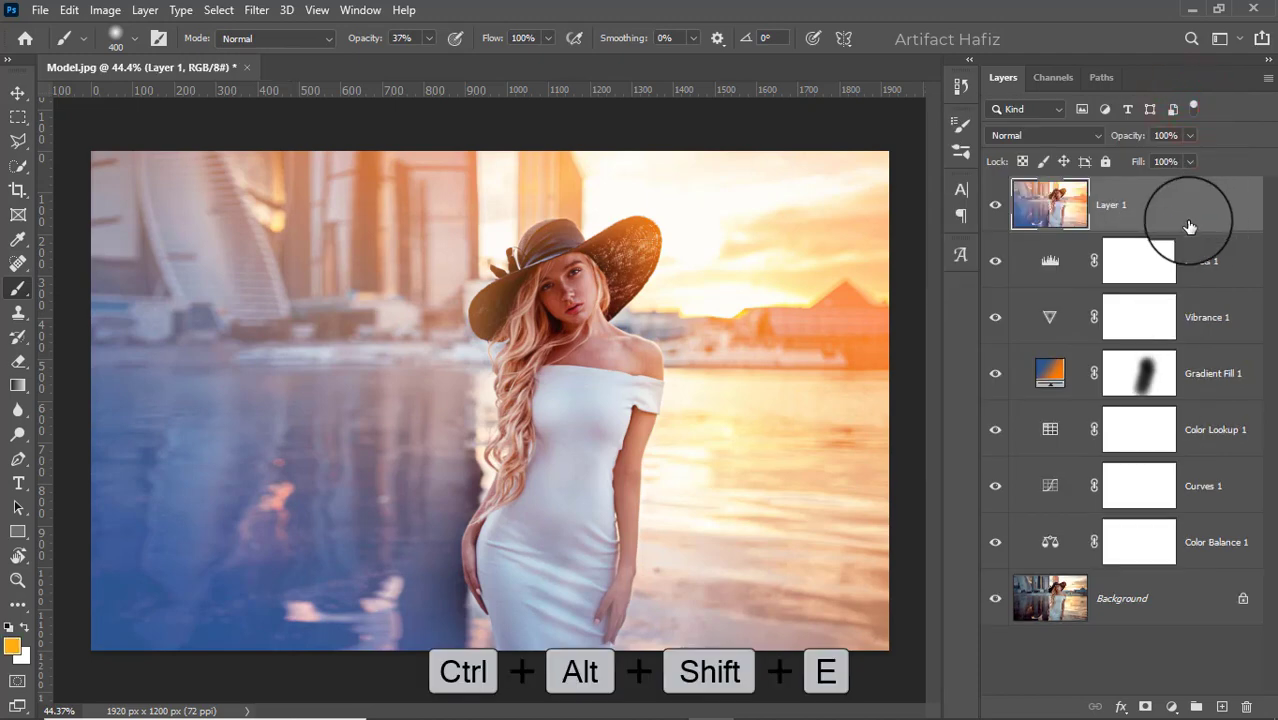
{"action": "left_click", "coordinate": [258, 11]}
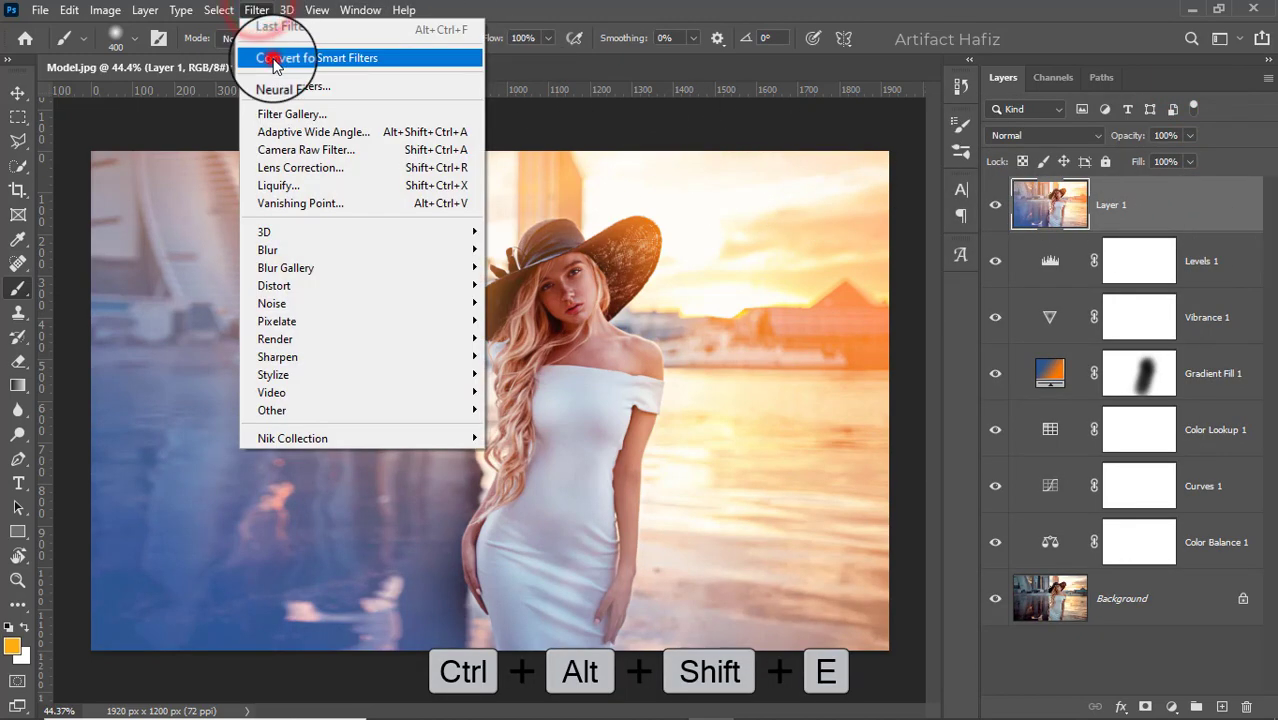
{"action": "left_click", "coordinate": [290, 58]}
Apply the Camera Raw filter to the stamped layer with Highlights -100, Shadows -24, Blacks -29 and Whites +17.
{"action": "left_click", "coordinate": [257, 11]}
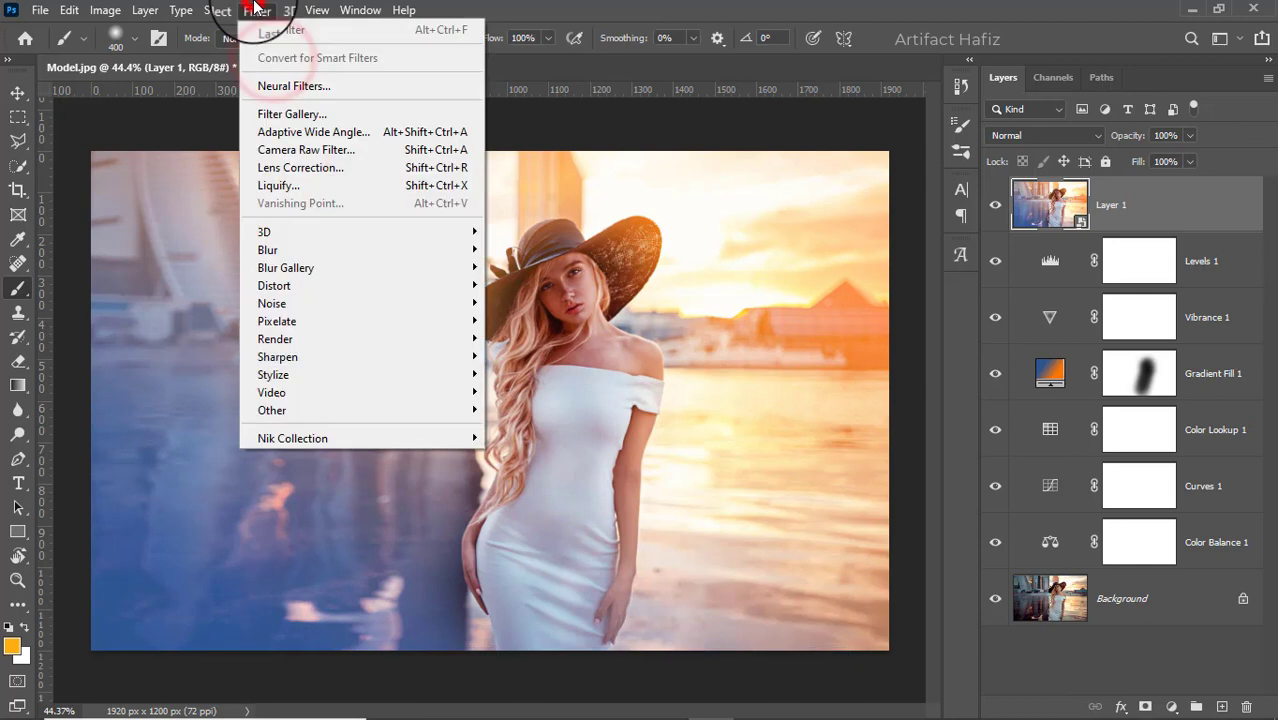
{"action": "left_click", "coordinate": [306, 149]}
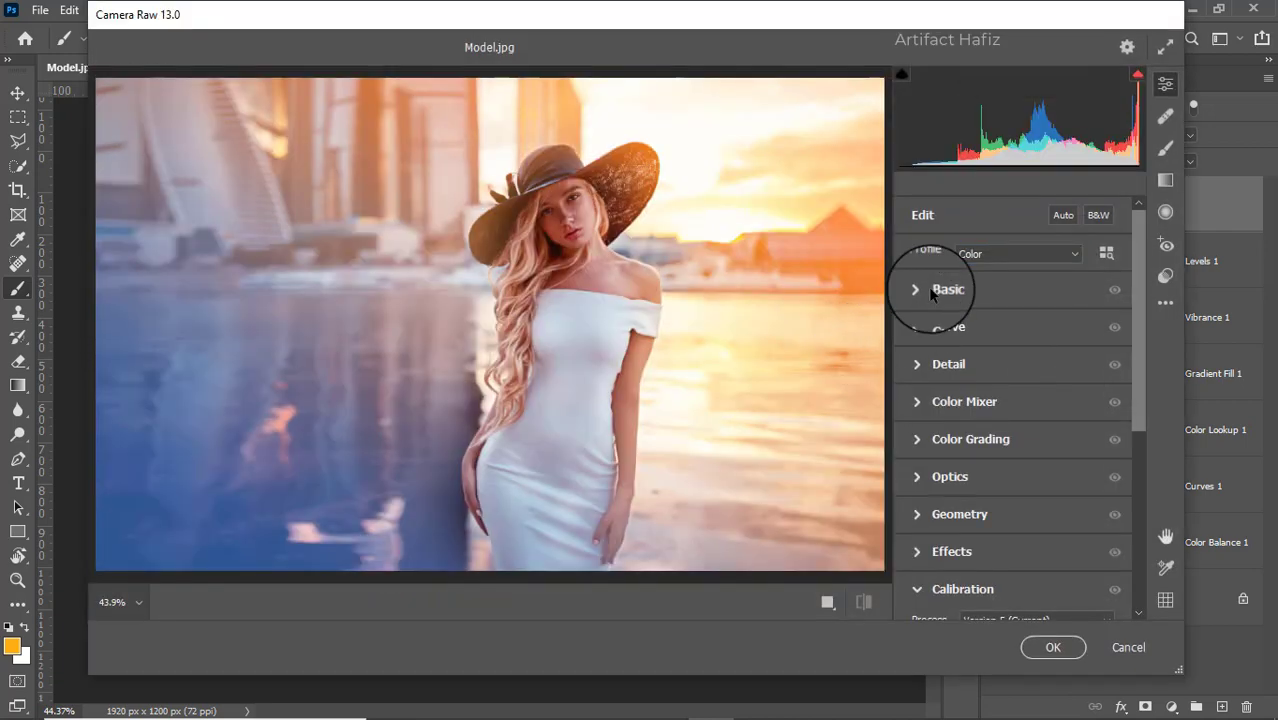
{"action": "left_click", "coordinate": [918, 288]}
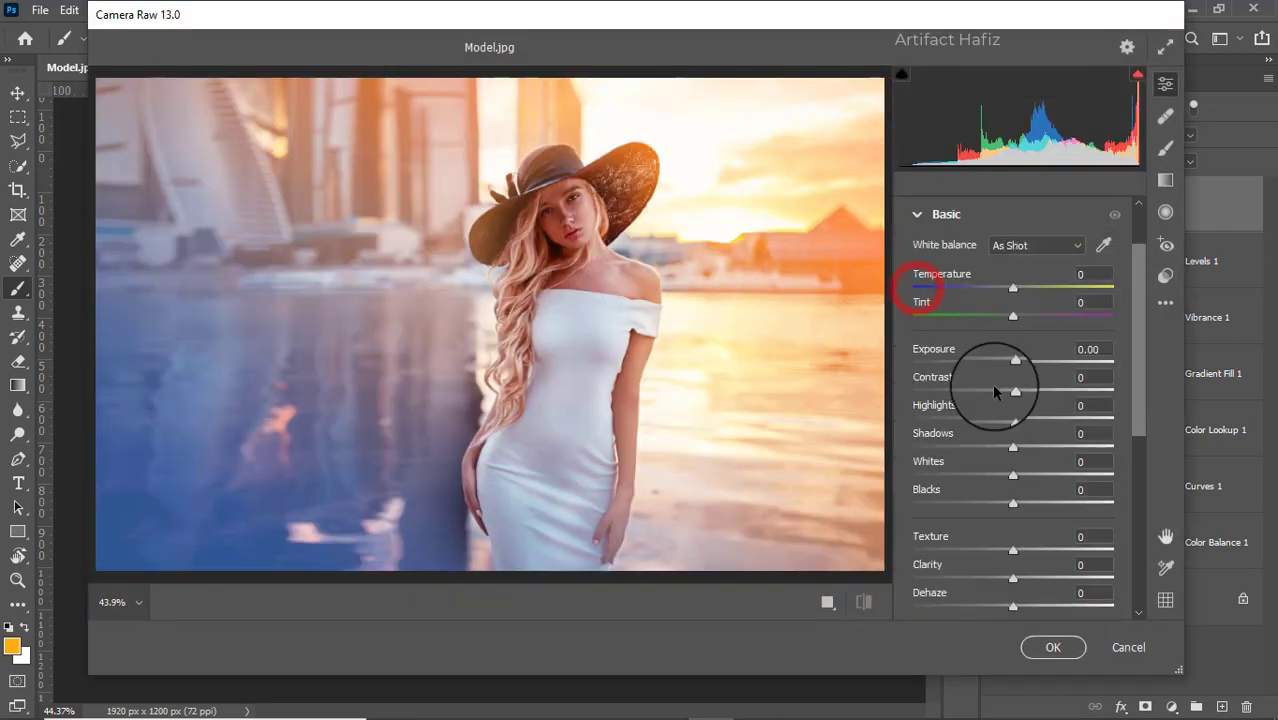
{"action": "left_click_drag", "start_coordinate": [1013, 420], "coordinate": [913, 423]}
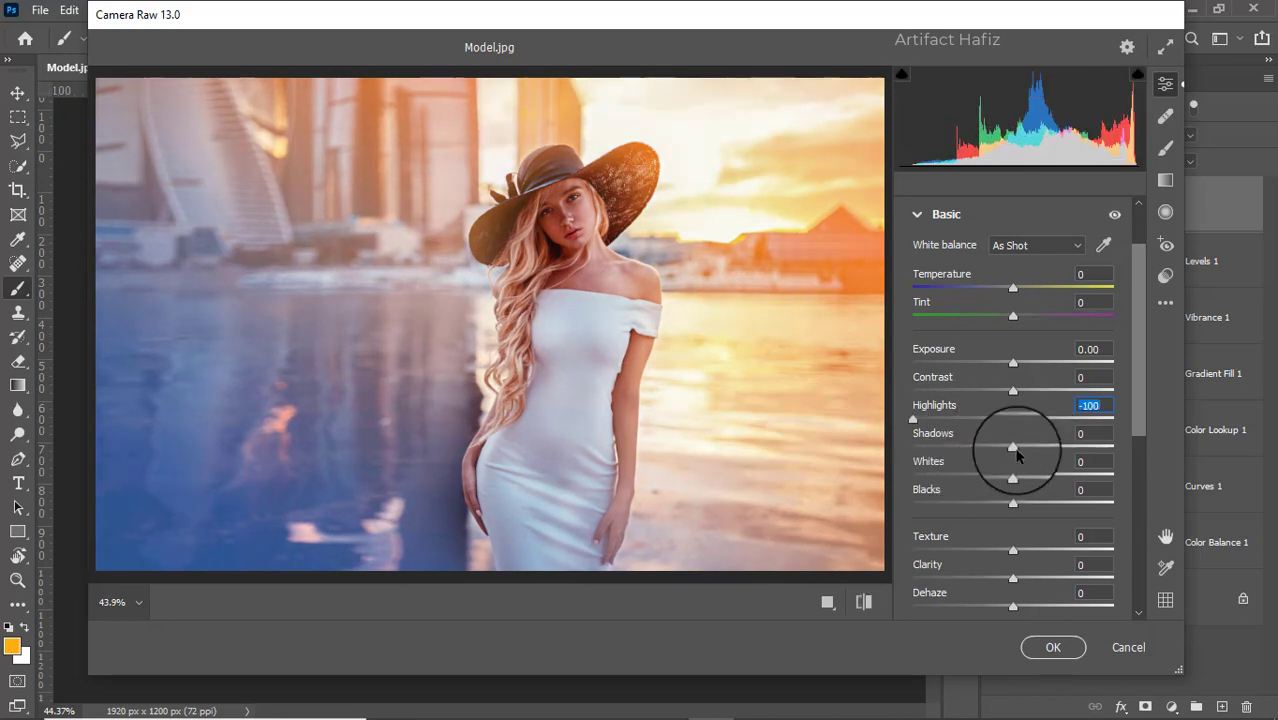
{"action": "mouse_move", "coordinate": [1013, 447]}
{"action": "left_mouse_down"}
{"action": "mouse_move", "coordinate": [950, 448]}
{"action": "mouse_move", "coordinate": [989, 449]}
{"action": "left_mouse_up"}
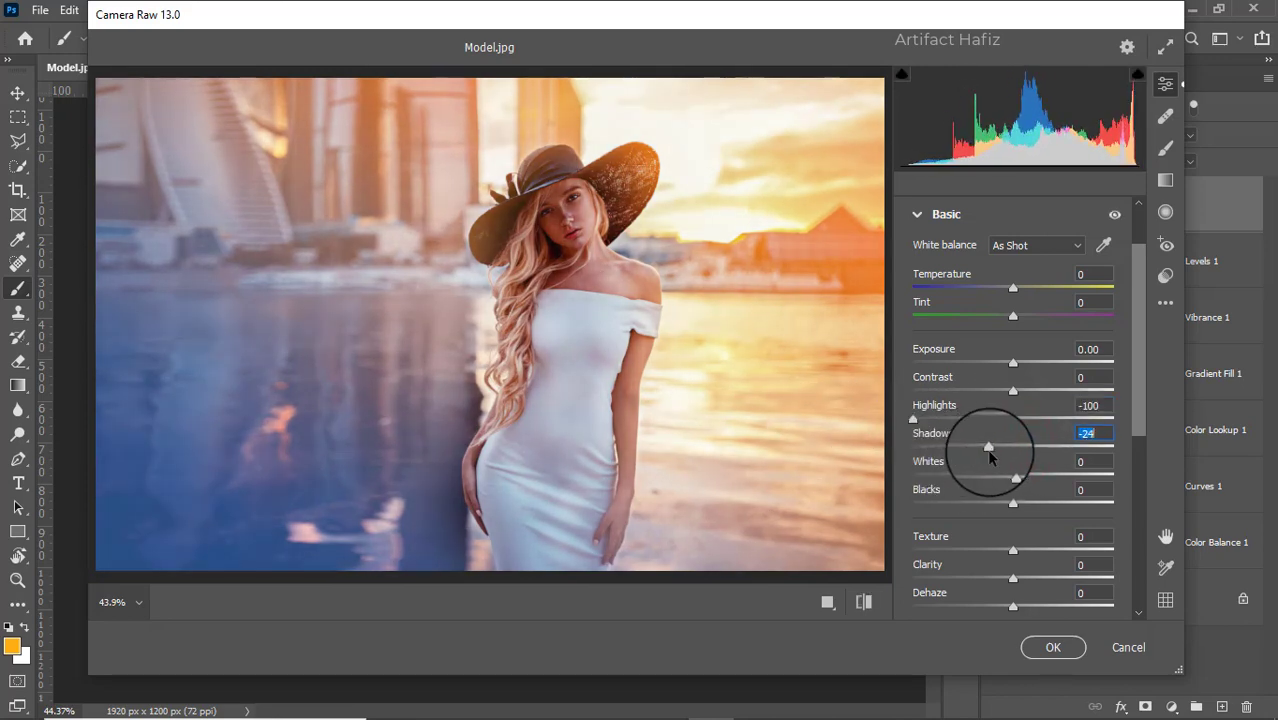
{"action": "left_click_drag", "start_coordinate": [1013, 505], "coordinate": [985, 497]}
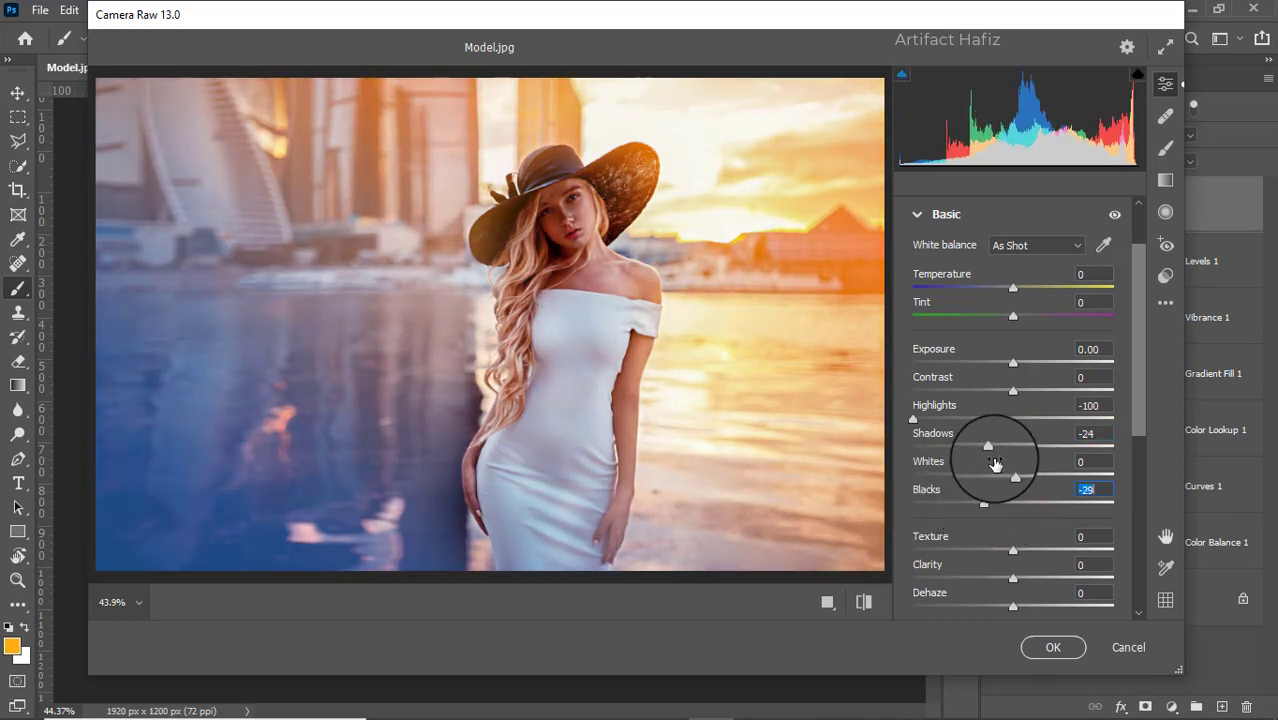
{"action": "mouse_move", "coordinate": [1015, 477]}
{"action": "left_mouse_down"}
{"action": "mouse_move", "coordinate": [1078, 488]}
{"action": "mouse_move", "coordinate": [1015, 487]}
{"action": "left_mouse_up"}
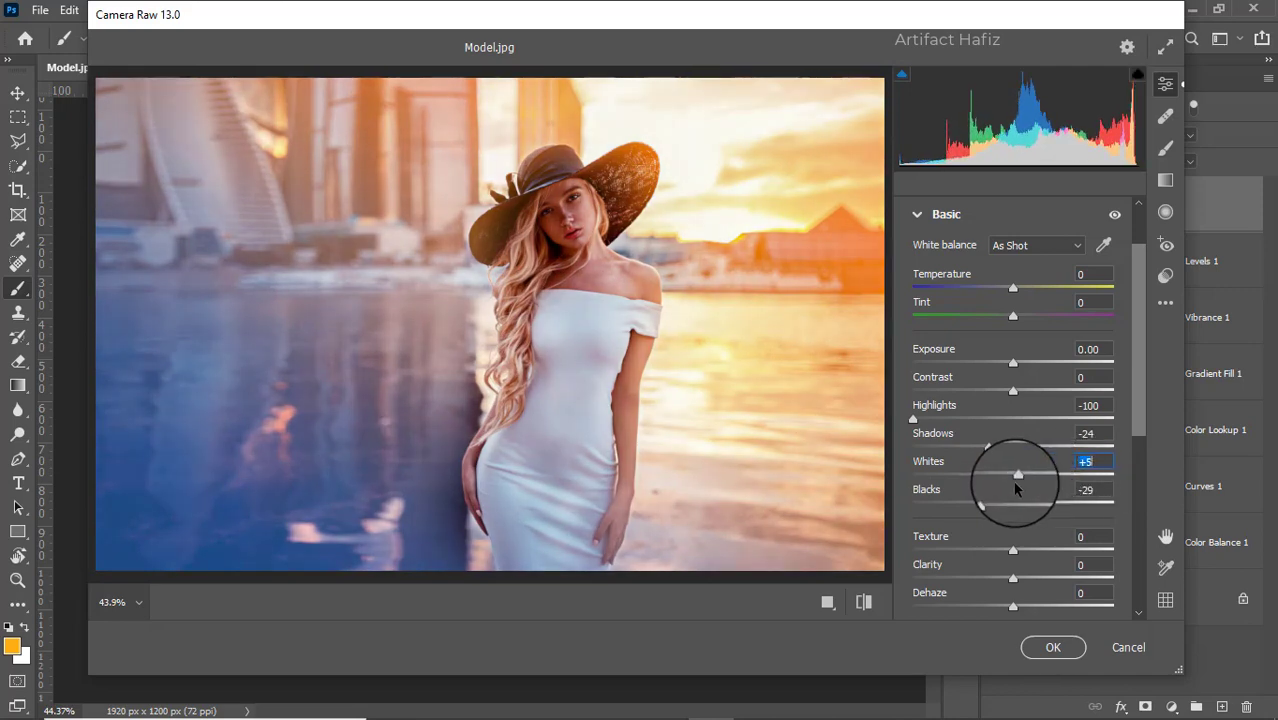
Set the Camera Raw Texture to -6 and Clarity to +5.
{"action": "scroll", "coordinate": [1030, 484], "scroll_direction": "down", "scroll_amount": 2}
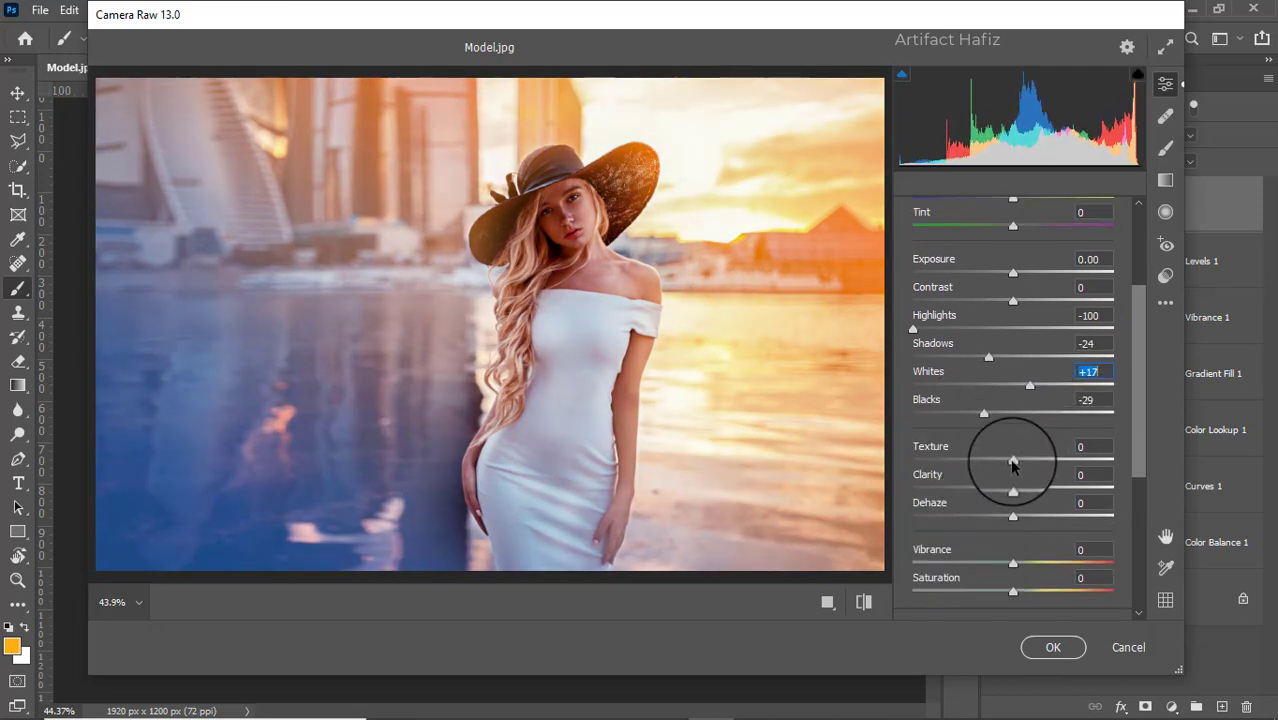
{"action": "left_click_drag", "start_coordinate": [1013, 489], "coordinate": [1020, 490]}
{"action": "scroll", "coordinate": [1077, 450], "scroll_direction": "down", "scroll_amount": 4}
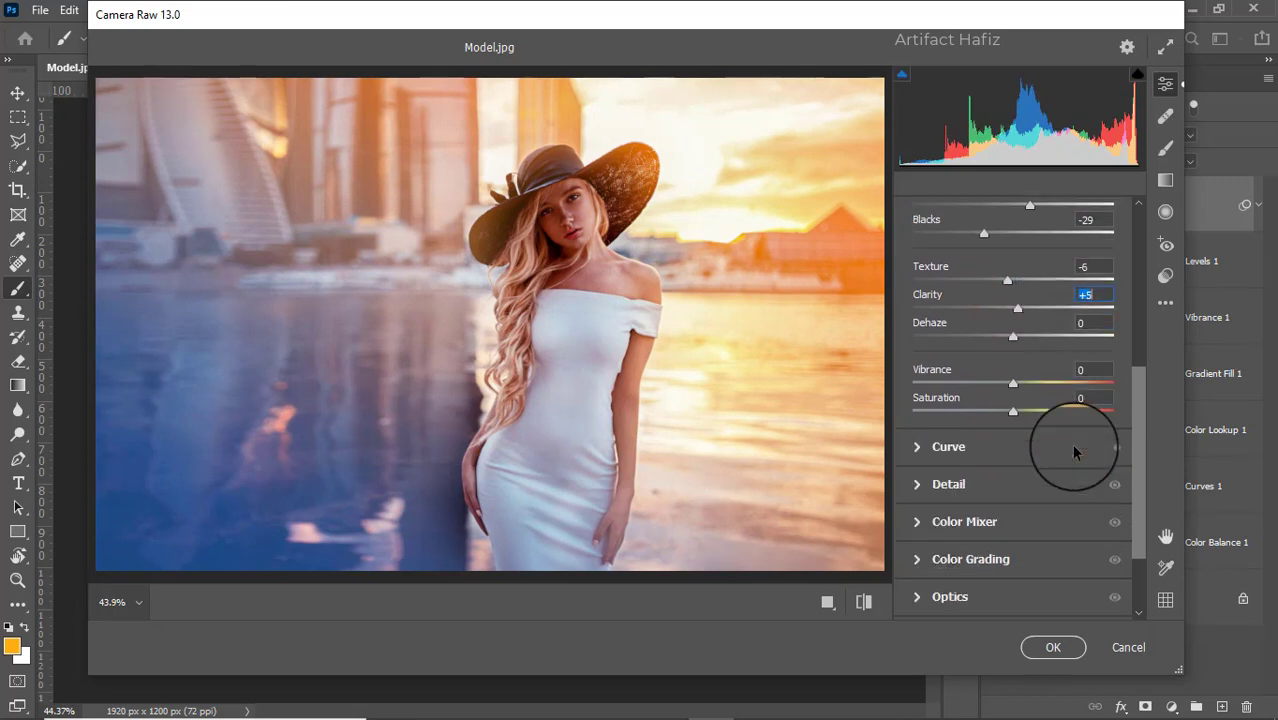
Anchor the Camera Raw point curve at 62 and lift its highlights from input 192 to output 203.
{"action": "scroll", "coordinate": [1072, 450], "scroll_direction": "down", "scroll_amount": 2}
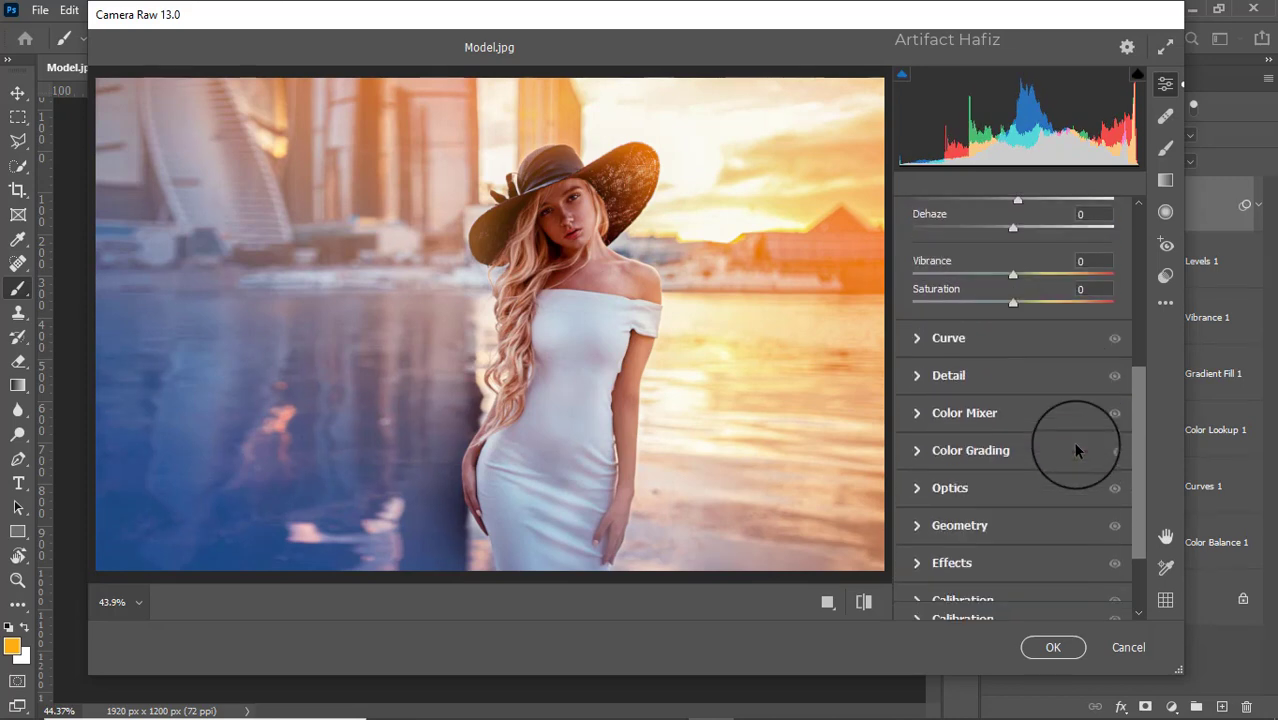
{"action": "left_click", "coordinate": [910, 338]}
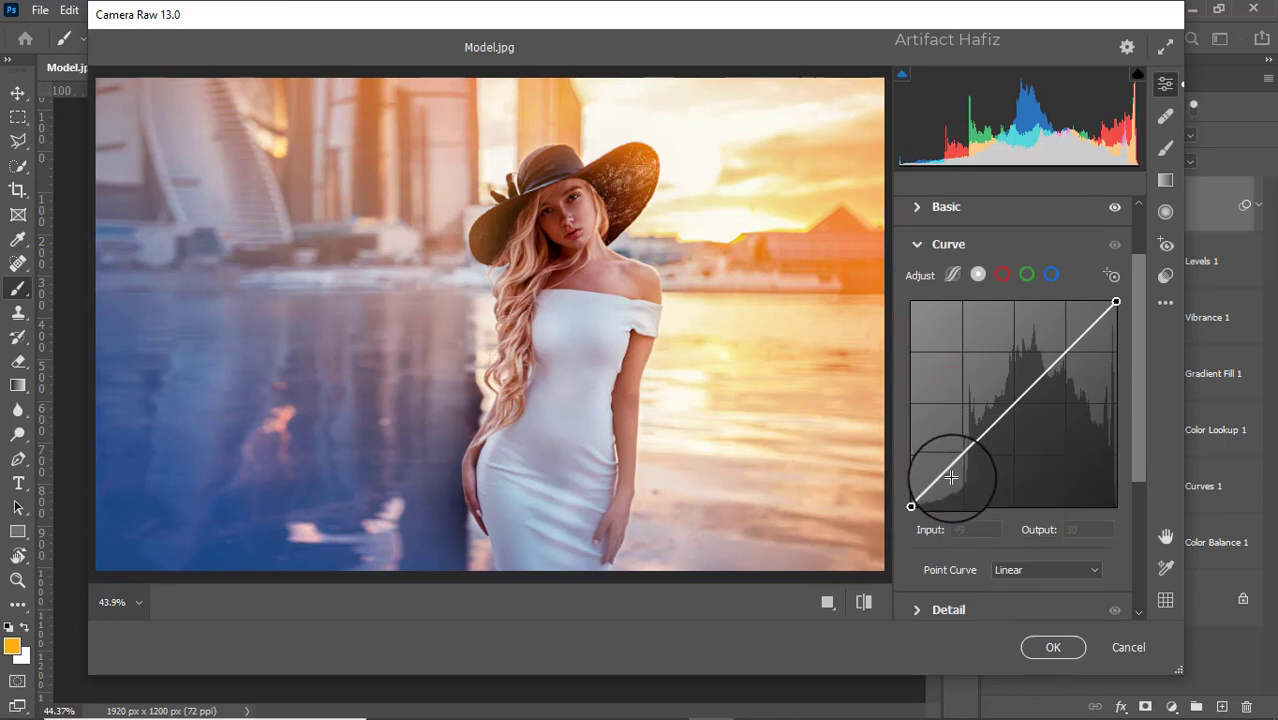
{"action": "left_click", "coordinate": [960, 455]}
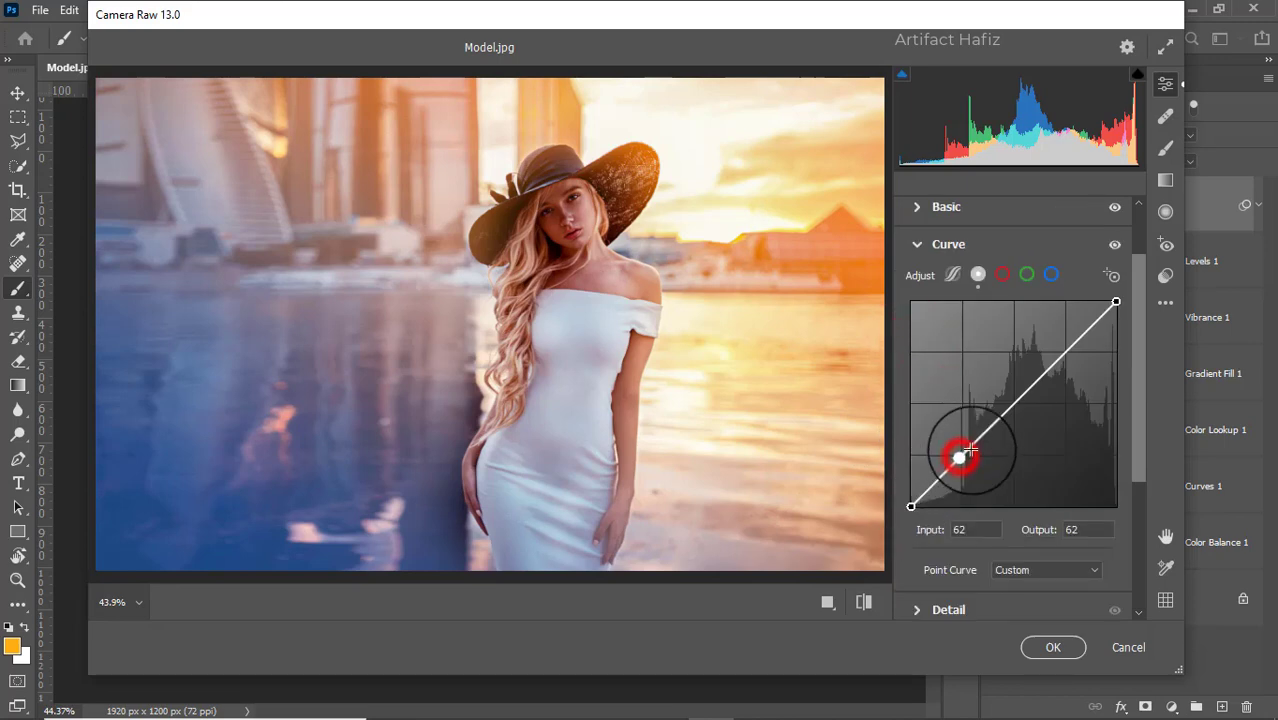
{"action": "left_click_drag", "start_coordinate": [1064, 352], "coordinate": [1065, 346]}
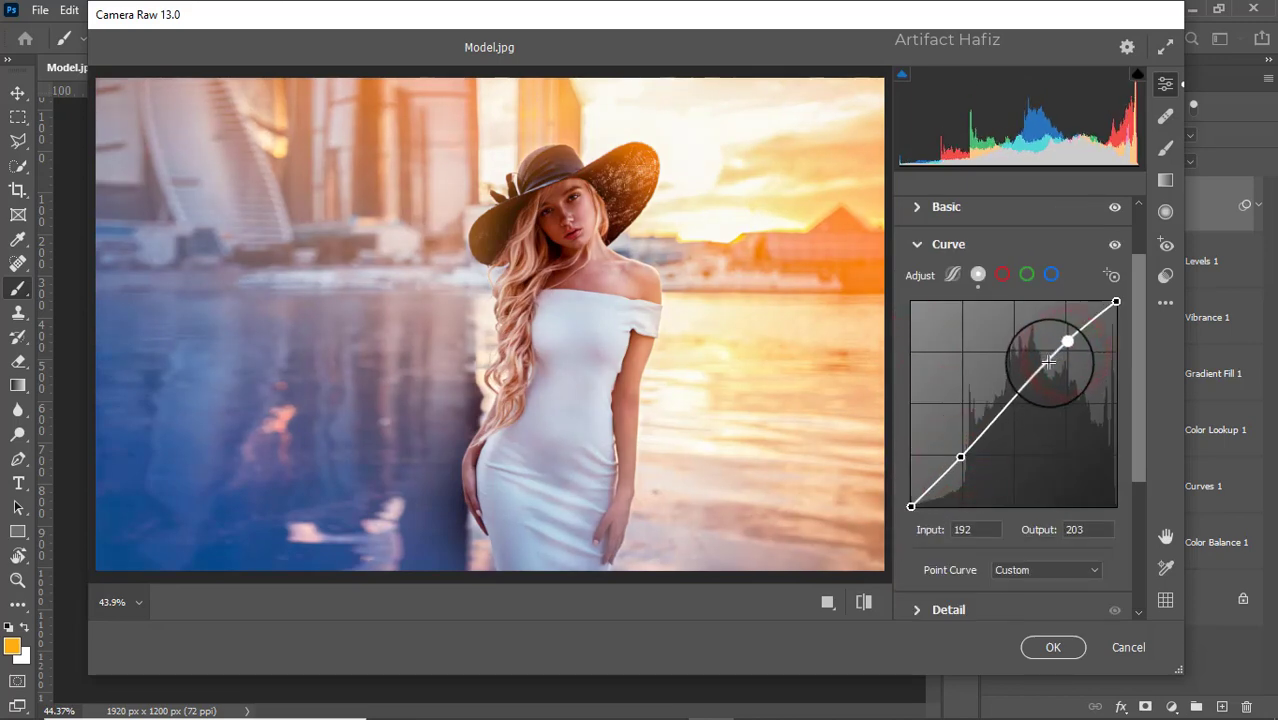
Set the Camera Raw Noise Reduction to 9.
{"action": "scroll", "coordinate": [1021, 378], "scroll_direction": "down", "scroll_amount": 5}
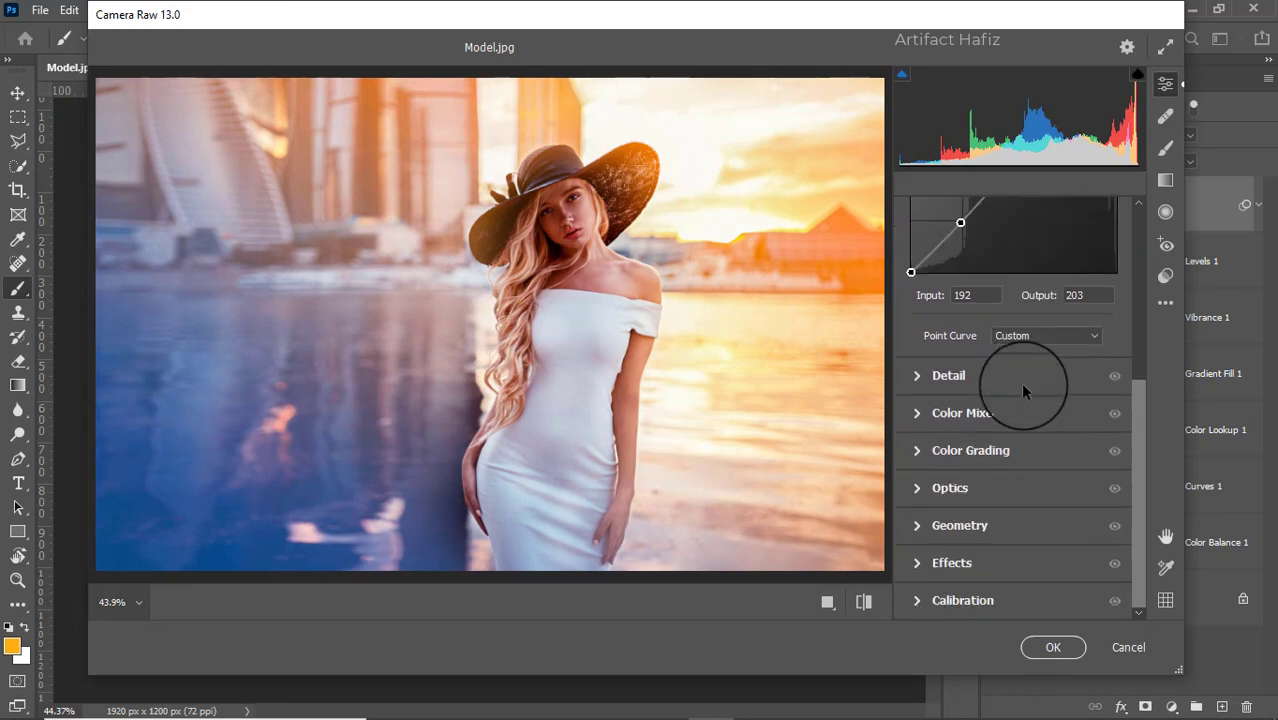
{"action": "left_click", "coordinate": [920, 374]}
{"action": "left_click_drag", "start_coordinate": [912, 441], "coordinate": [930, 441]}
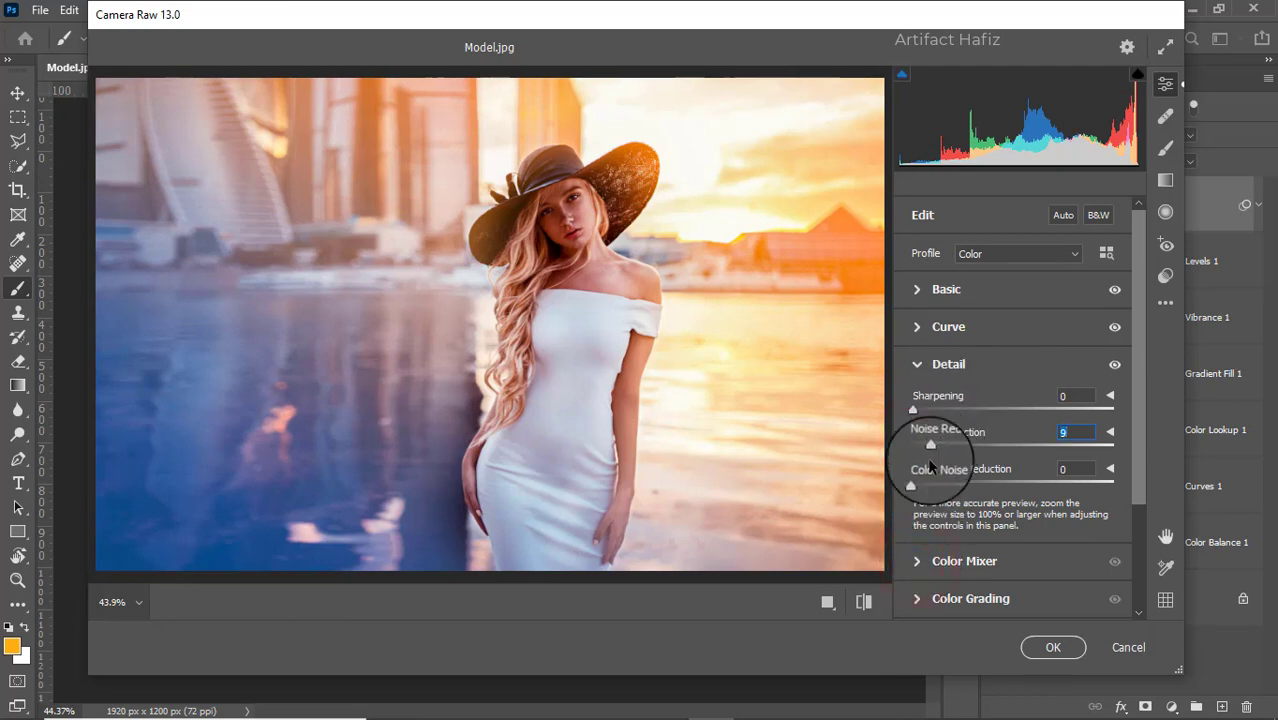
Set the HSL saturation to Reds +10, Oranges -14, Yellows -85, Greens -18, Aquas +26 and Blues +10.
{"action": "left_click", "coordinate": [932, 561]}
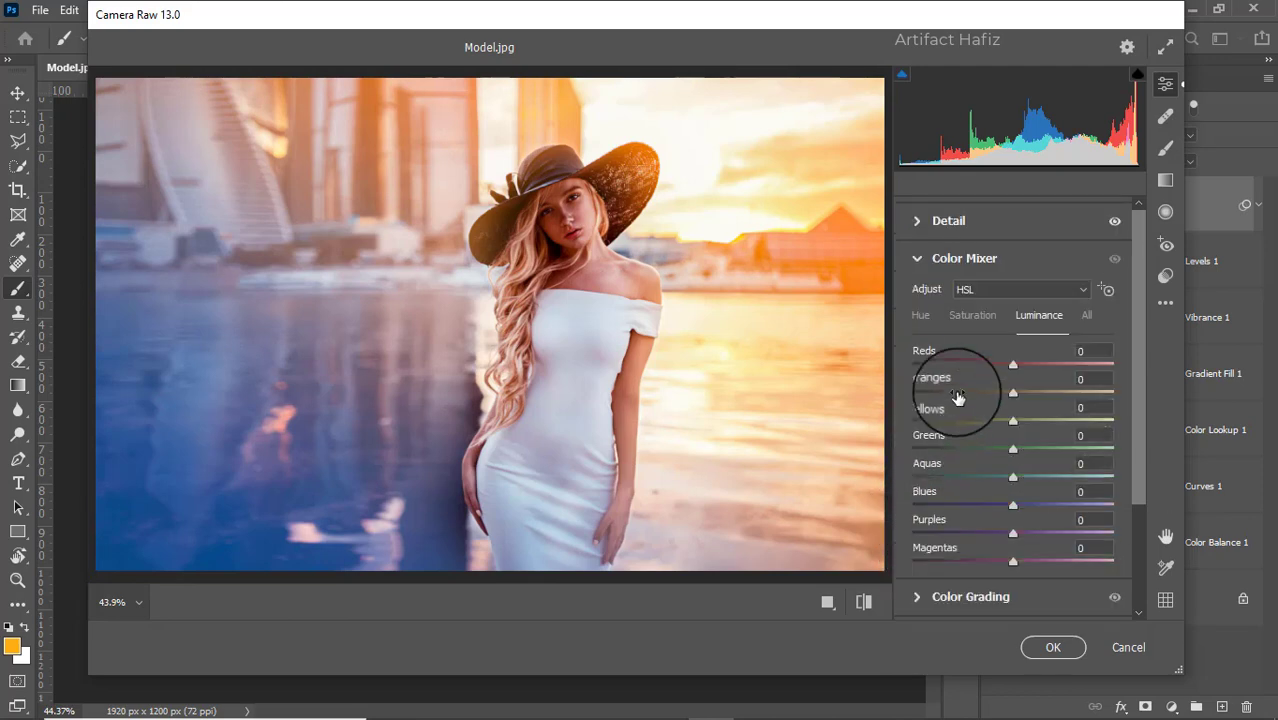
{"action": "scroll", "coordinate": [975, 299], "scroll_direction": "down", "scroll_amount": 2}
{"action": "scroll", "coordinate": [971, 283], "scroll_direction": "up", "scroll_amount": 1}
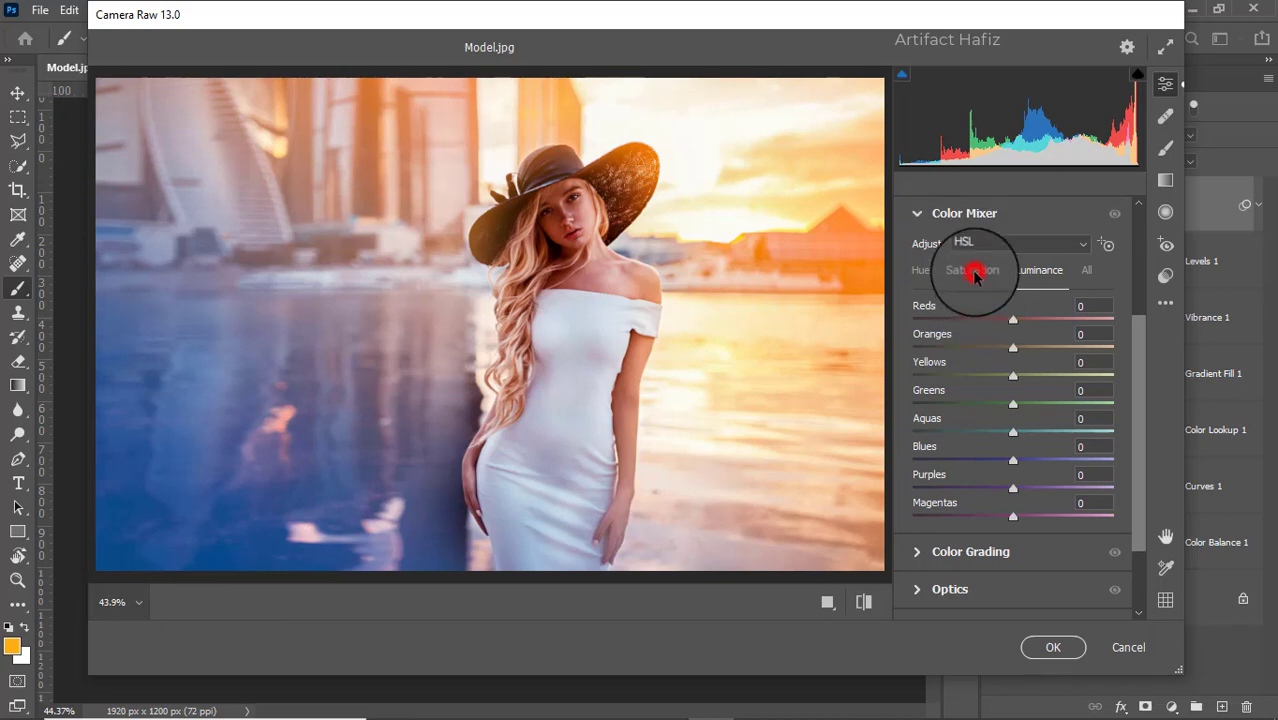
{"action": "left_click", "coordinate": [975, 275]}
{"action": "left_click_drag", "start_coordinate": [1013, 320], "coordinate": [1002, 360]}
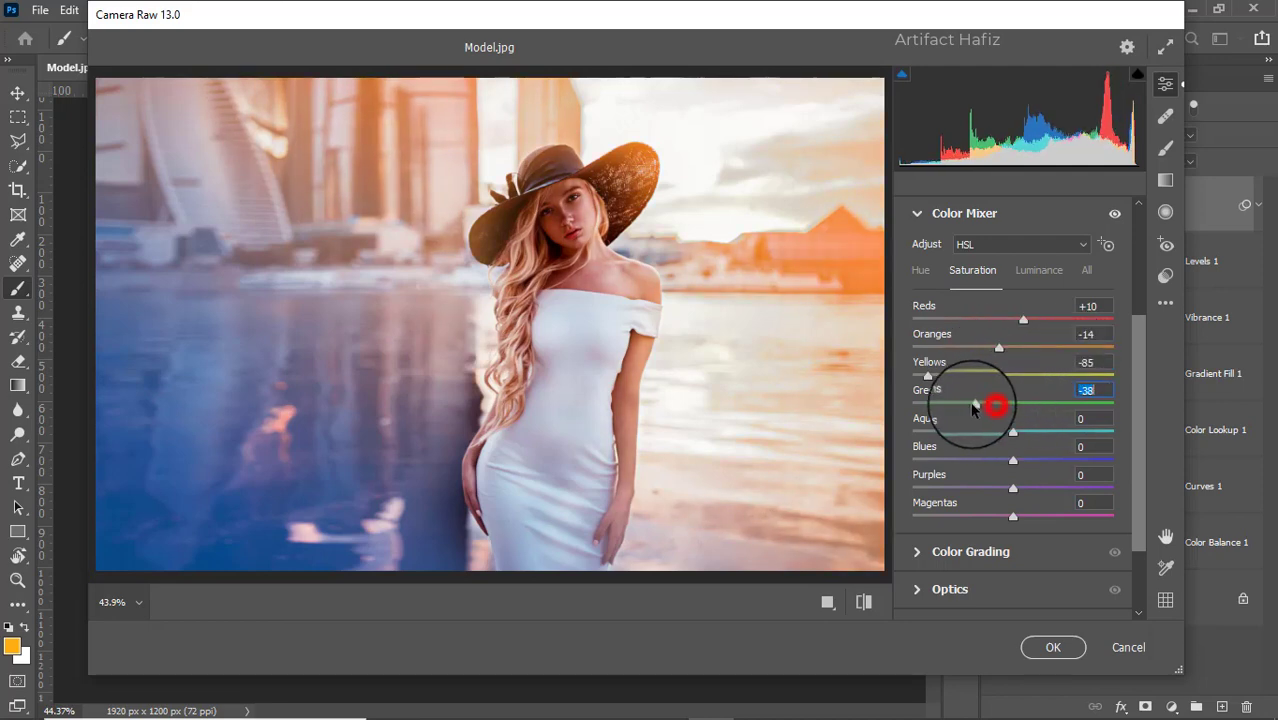
{"action": "mouse_move", "coordinate": [972, 408]}
{"action": "left_mouse_down"}
{"action": "mouse_move", "coordinate": [955, 408]}
{"action": "mouse_move", "coordinate": [992, 407]}
{"action": "left_mouse_up"}
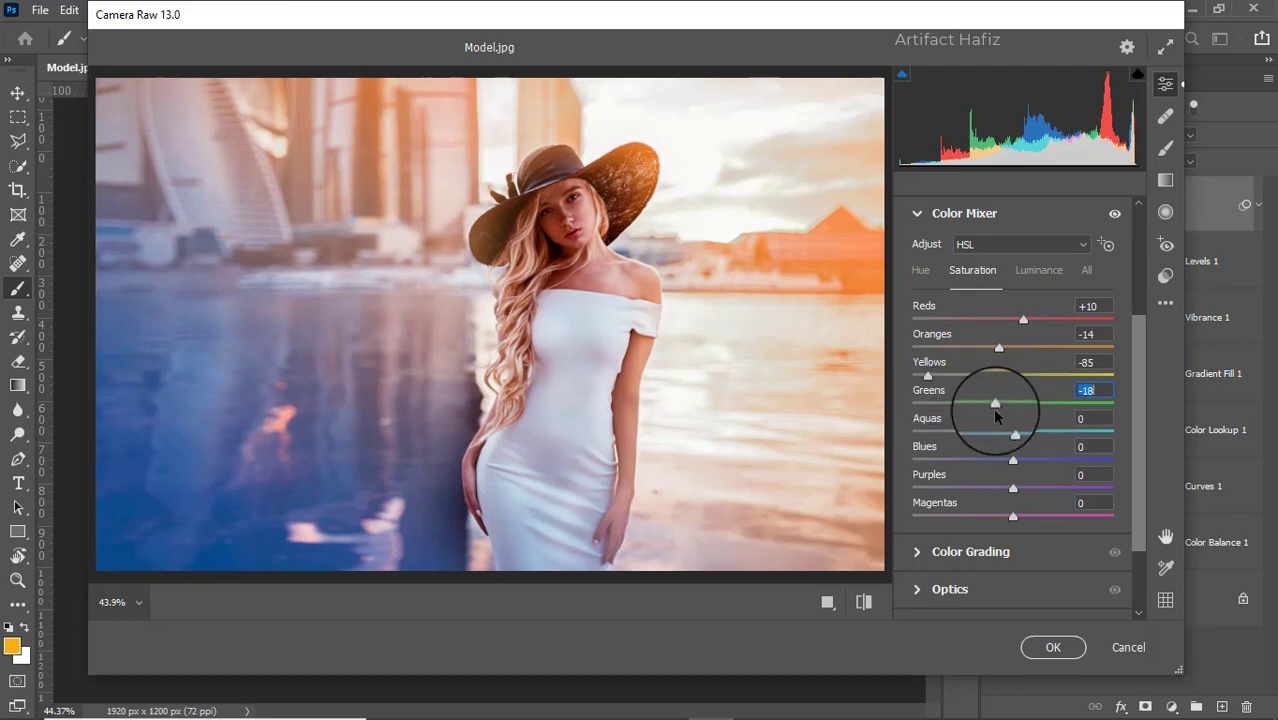
{"action": "left_click_drag", "start_coordinate": [1012, 462], "coordinate": [1038, 426]}
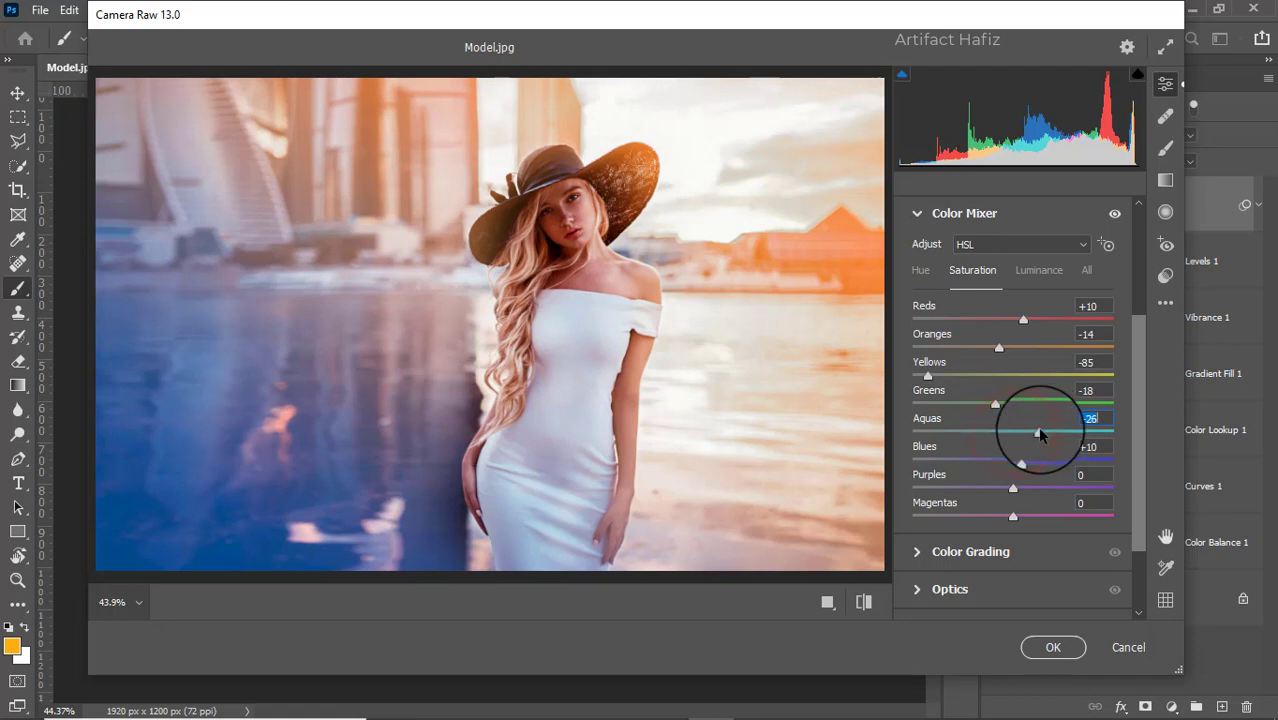
Set the HSL luminance to Yellows -7, Aquas -26 and Blues -11.
{"action": "left_click", "coordinate": [1036, 272]}
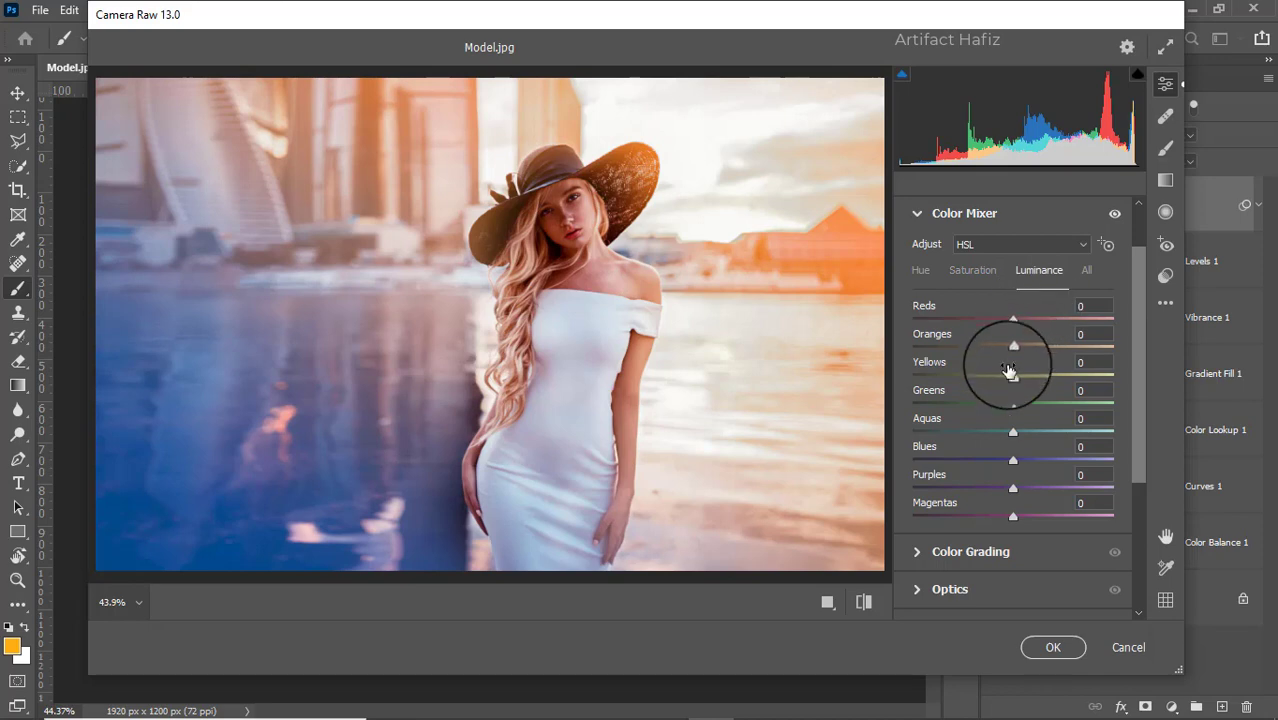
{"action": "mouse_move", "coordinate": [1009, 378]}
{"action": "left_mouse_down"}
{"action": "mouse_move", "coordinate": [981, 378]}
{"action": "mouse_move", "coordinate": [1006, 376]}
{"action": "left_mouse_up"}
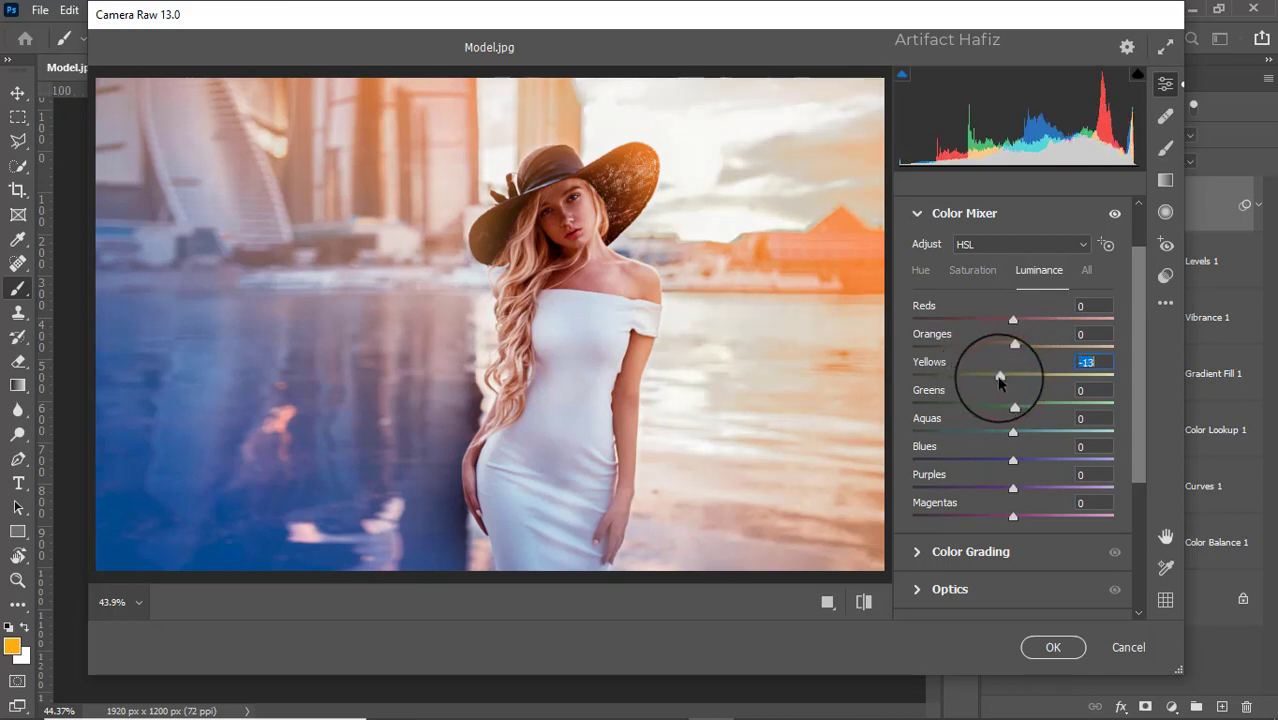
{"action": "left_click_drag", "start_coordinate": [1013, 428], "coordinate": [1000, 460]}
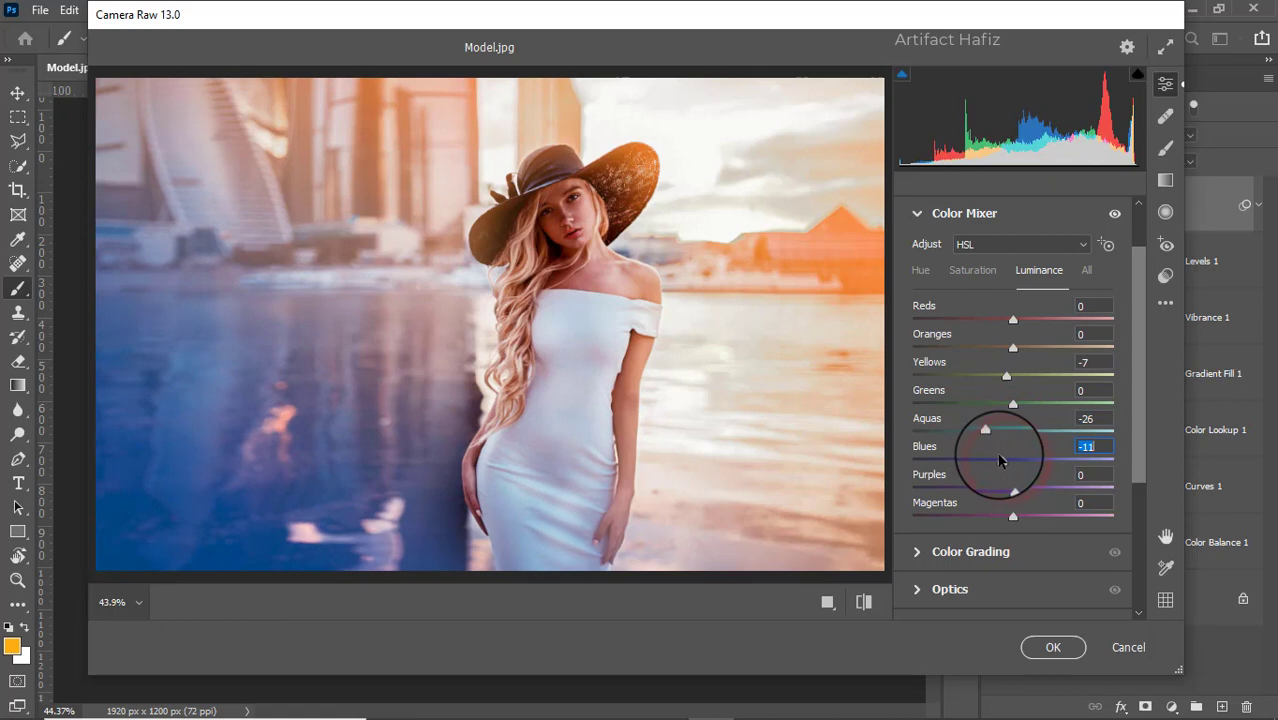
Set the HSL hue to Aquas -80 and Blues -31.
{"action": "left_click", "coordinate": [922, 267]}
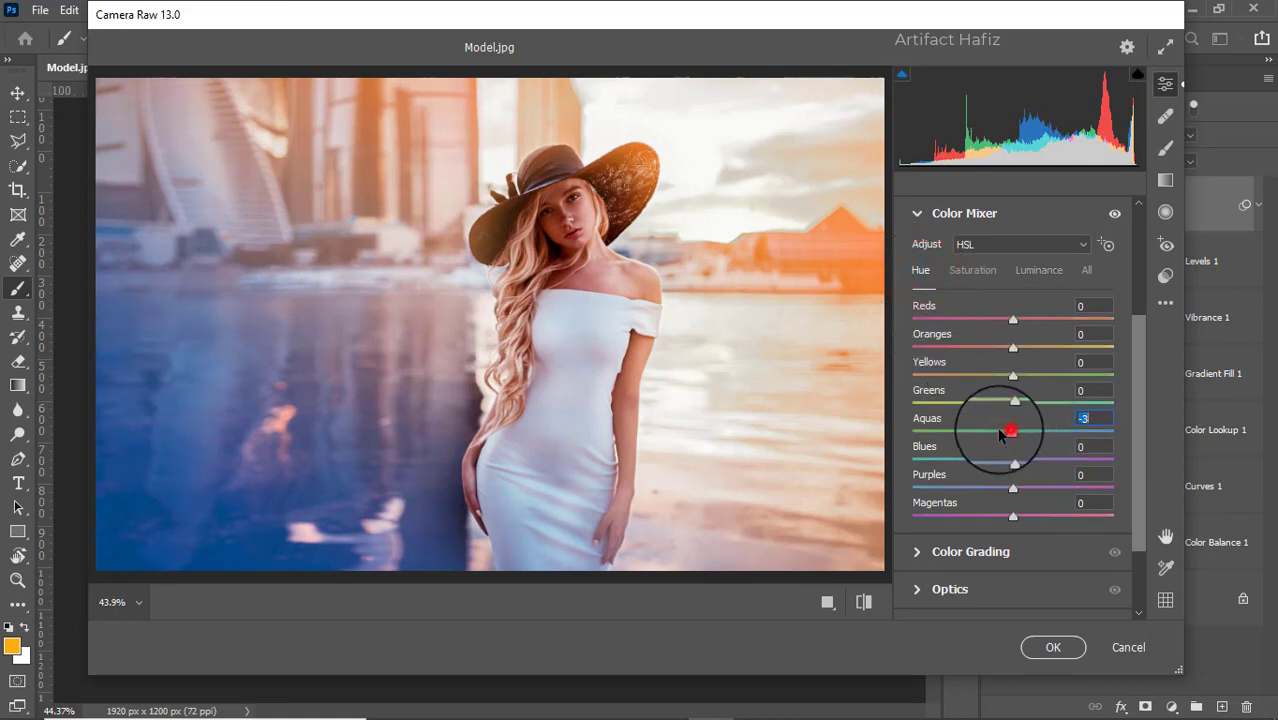
{"action": "left_click_drag", "start_coordinate": [999, 433], "coordinate": [928, 424]}
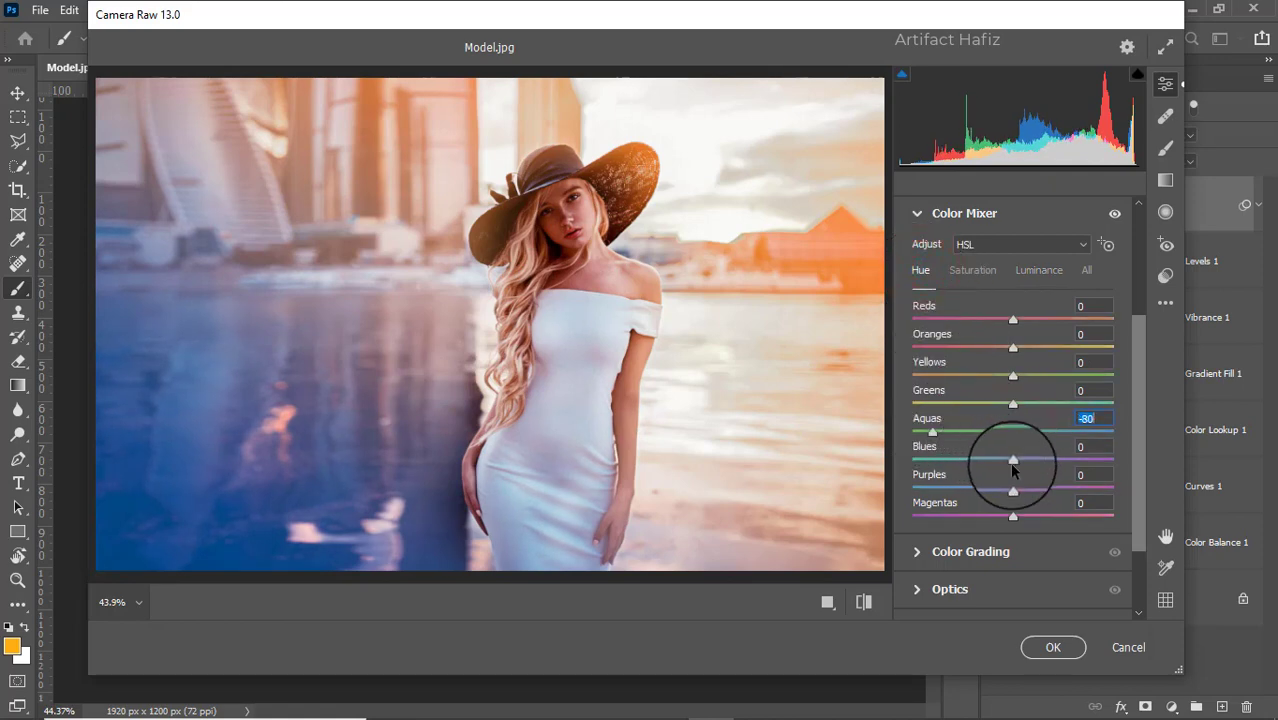
{"action": "left_click_drag", "start_coordinate": [1010, 466], "coordinate": [980, 470]}
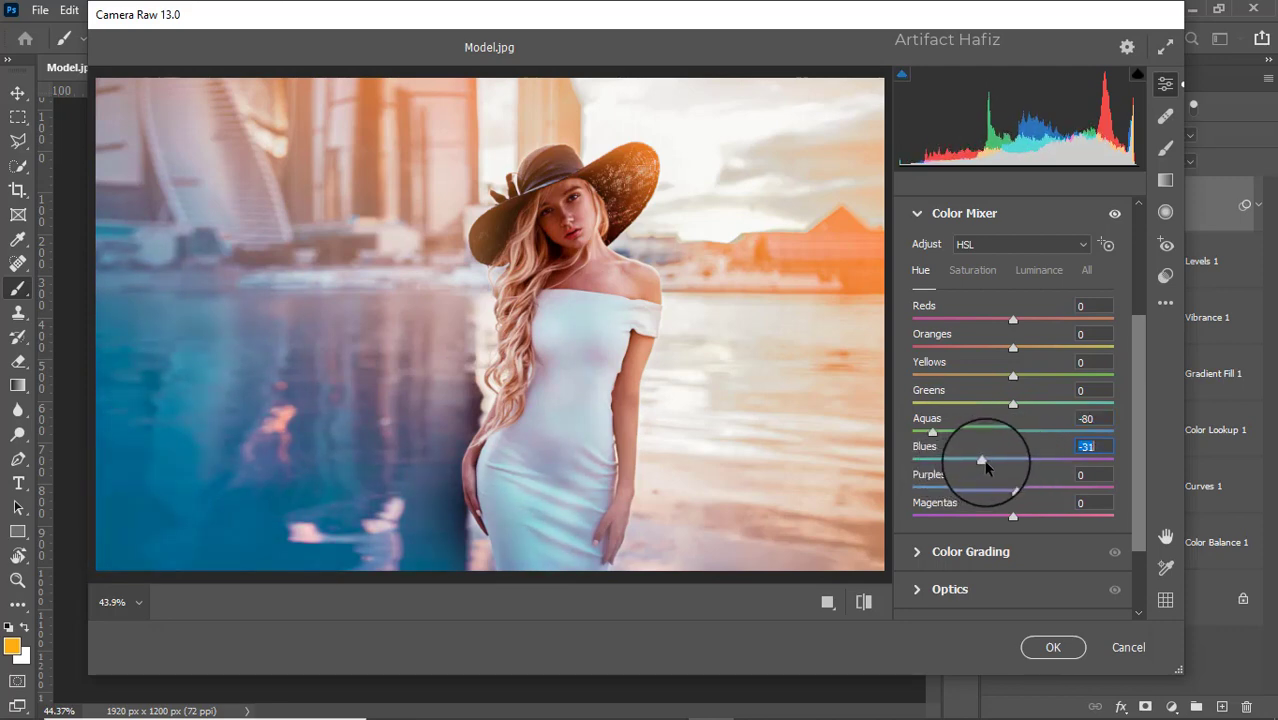
Color grade the shadows towards blue at about hue 215, saturation 50, and tint the highlights very slightly yellow-green.
{"action": "scroll", "coordinate": [1013, 419], "scroll_direction": "down", "scroll_amount": 3}
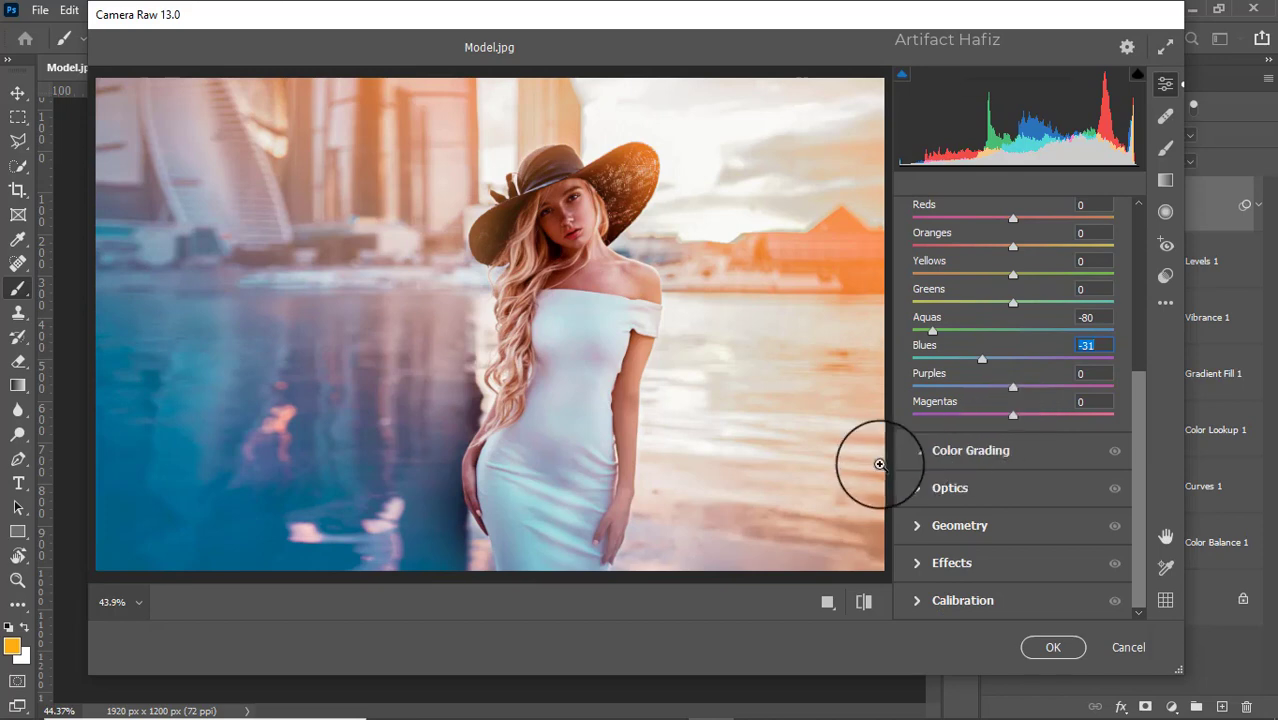
{"action": "left_click", "coordinate": [919, 451]}
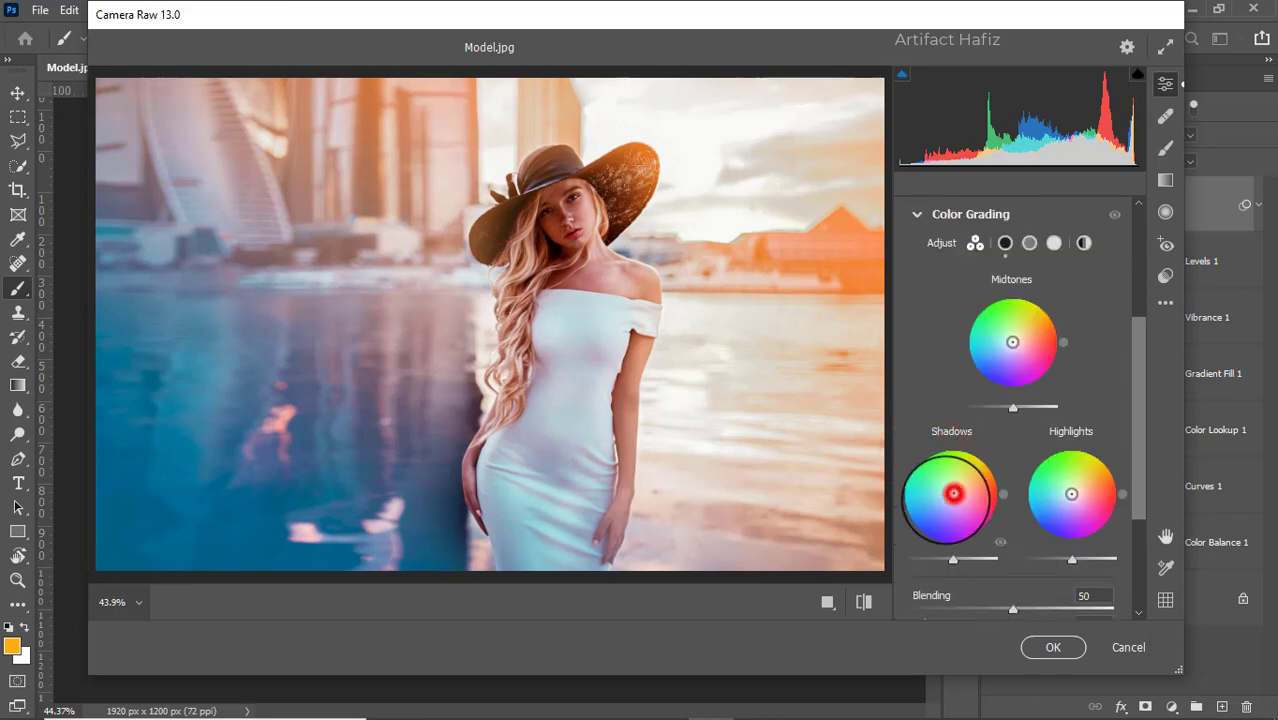
{"action": "left_click_drag", "start_coordinate": [953, 493], "coordinate": [901, 531]}
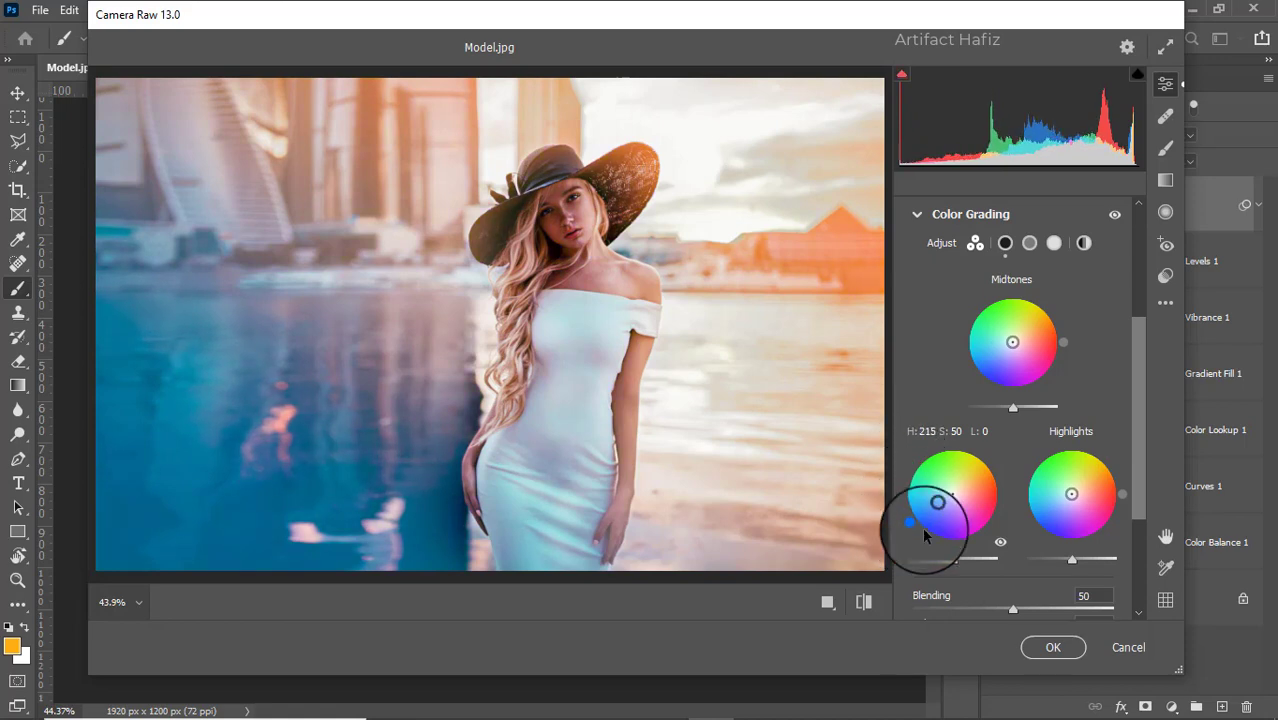
{"action": "left_click_drag", "start_coordinate": [1046, 522], "coordinate": [1075, 491]}
Add a Camera Raw vignette of -15 with Midpoint 47, Roundness +25 and Feather 55.
{"action": "scroll", "coordinate": [1081, 465], "scroll_direction": "down", "scroll_amount": 4}
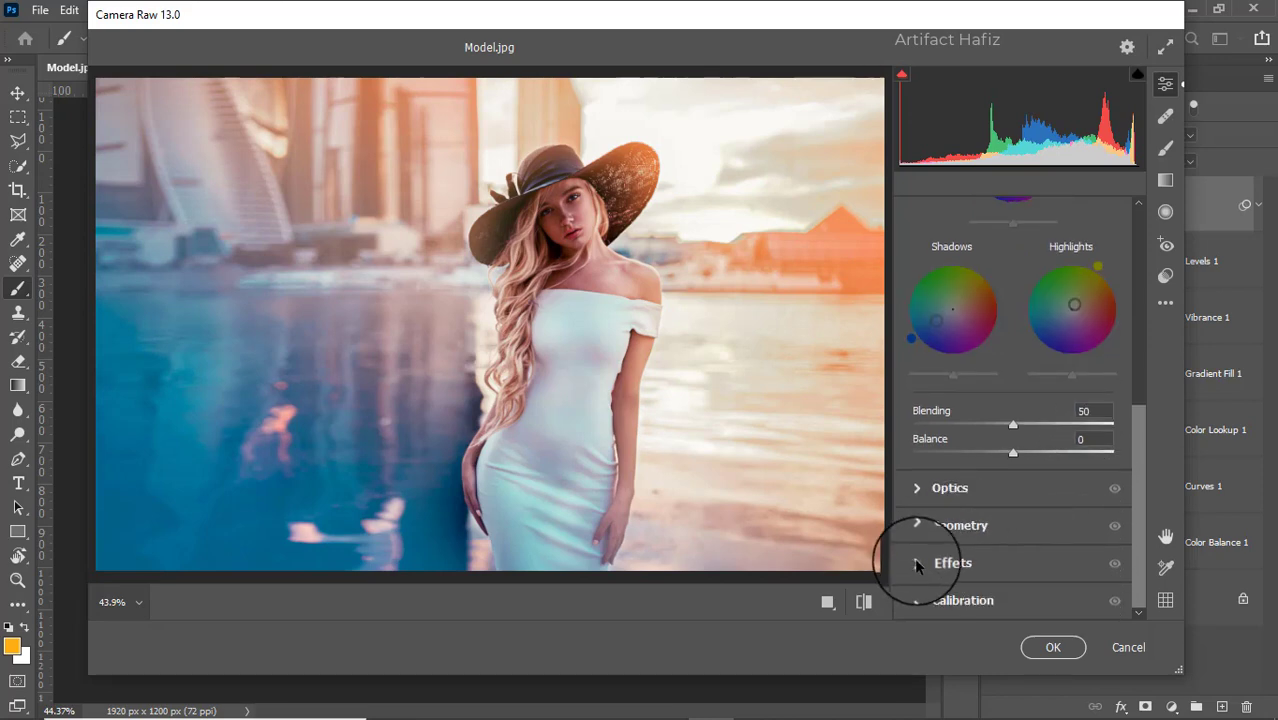
{"action": "left_click", "coordinate": [930, 566]}
{"action": "mouse_move", "coordinate": [1010, 414]}
{"action": "left_mouse_down"}
{"action": "mouse_move", "coordinate": [987, 416]}
{"action": "mouse_move", "coordinate": [999, 412]}
{"action": "left_mouse_up"}
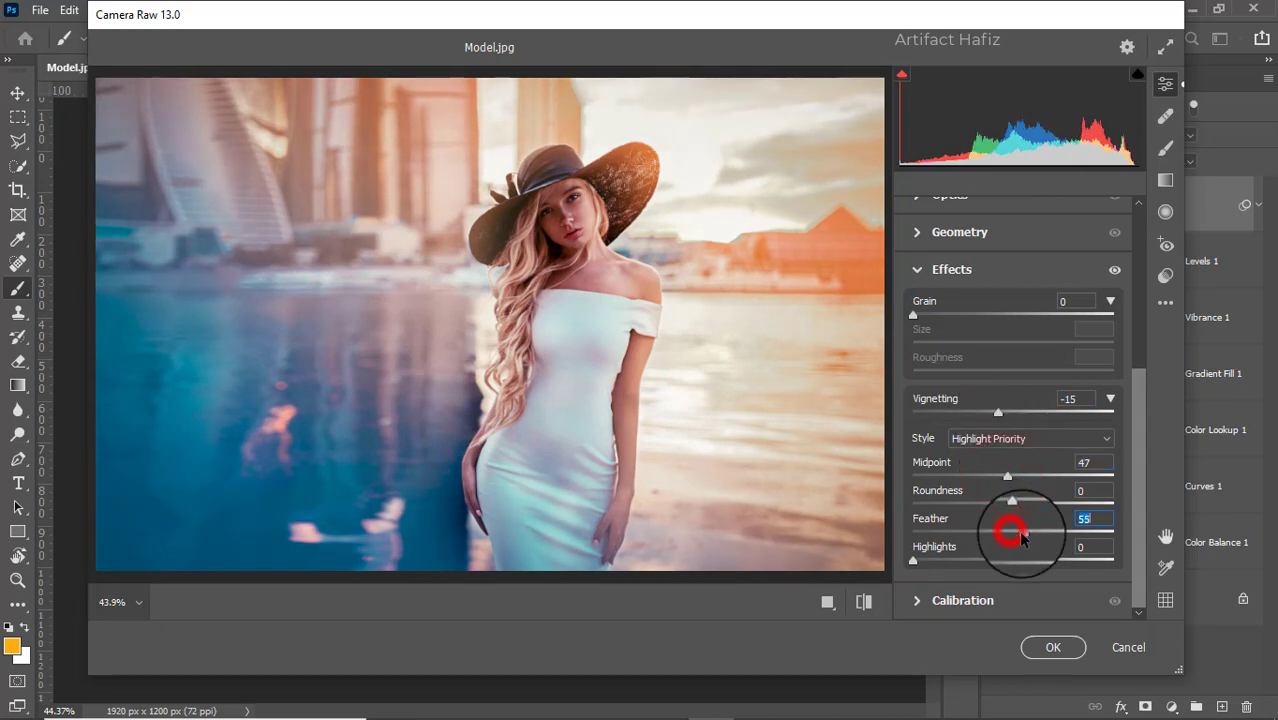
{"action": "left_click_drag", "start_coordinate": [1012, 502], "coordinate": [1038, 503]}
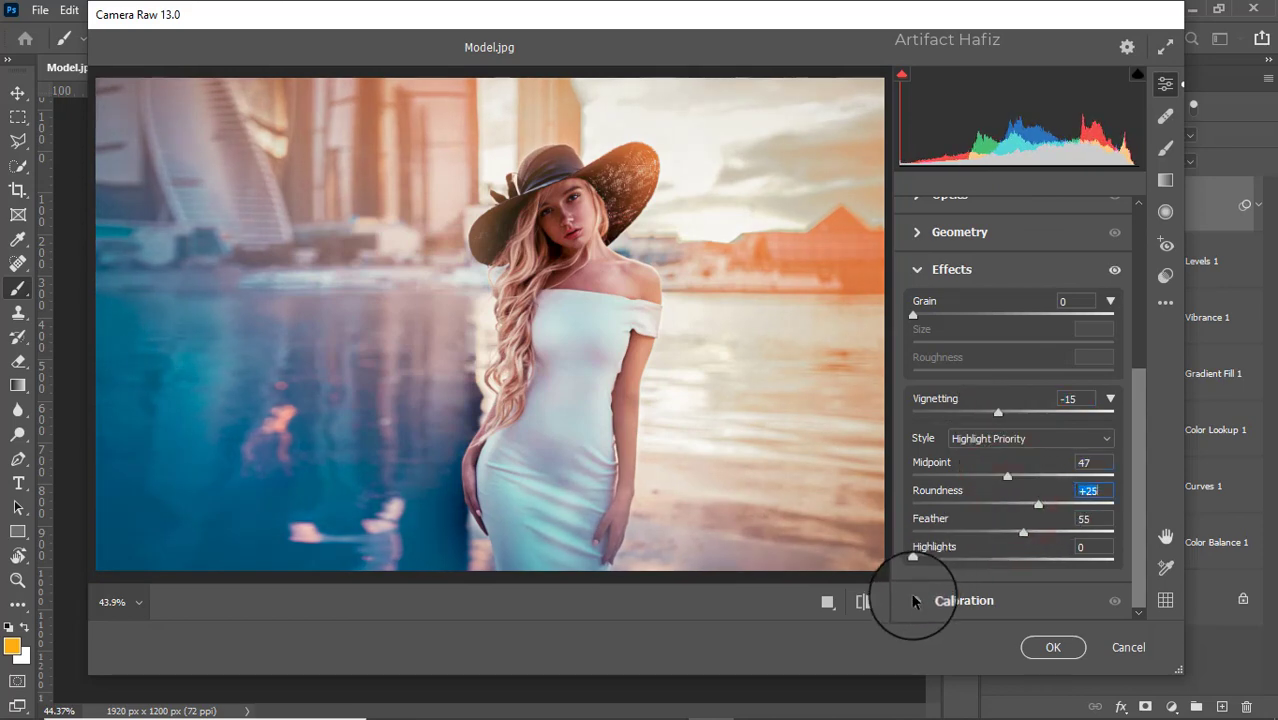
Set the Calibration saturation to Red Primary -7, Green Primary +4 and Blue Primary +6, and apply the Camera Raw filter.
{"action": "left_click", "coordinate": [913, 600]}
{"action": "left_click_drag", "start_coordinate": [1004, 434], "coordinate": [1013, 437]}
{"action": "left_click_drag", "start_coordinate": [1013, 517], "coordinate": [1017, 520]}
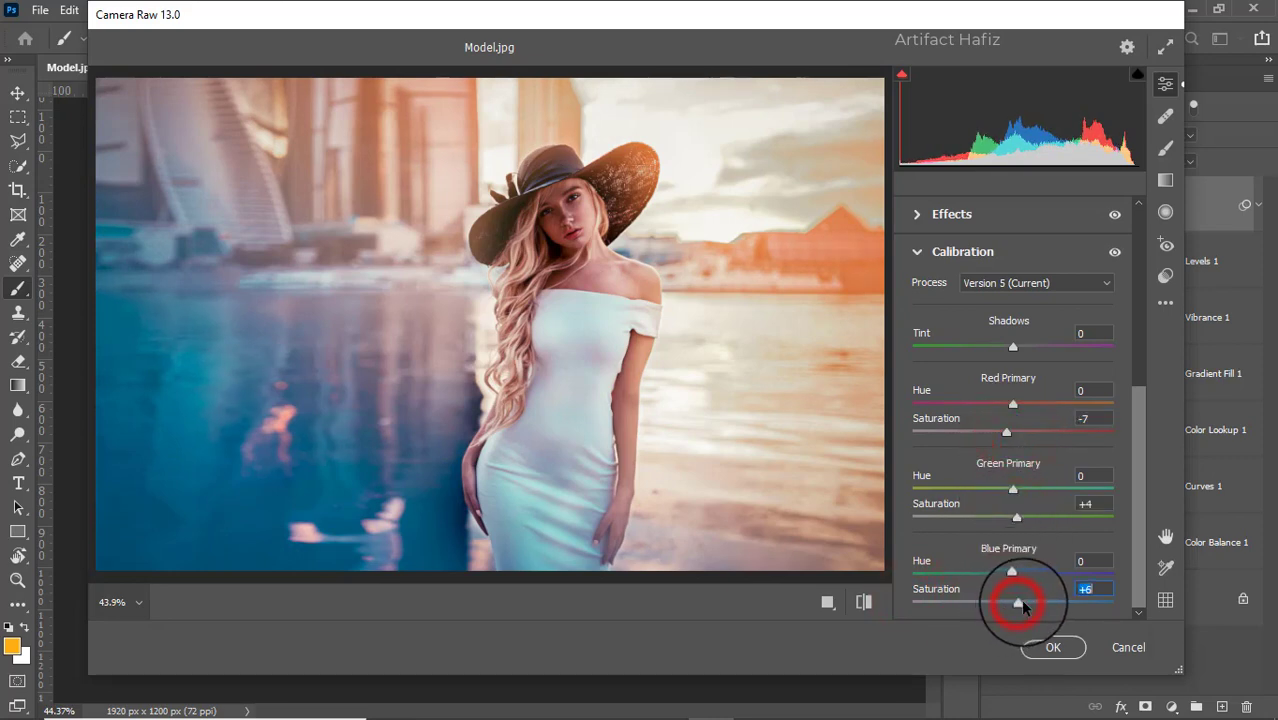
{"action": "left_click", "coordinate": [1050, 647]}
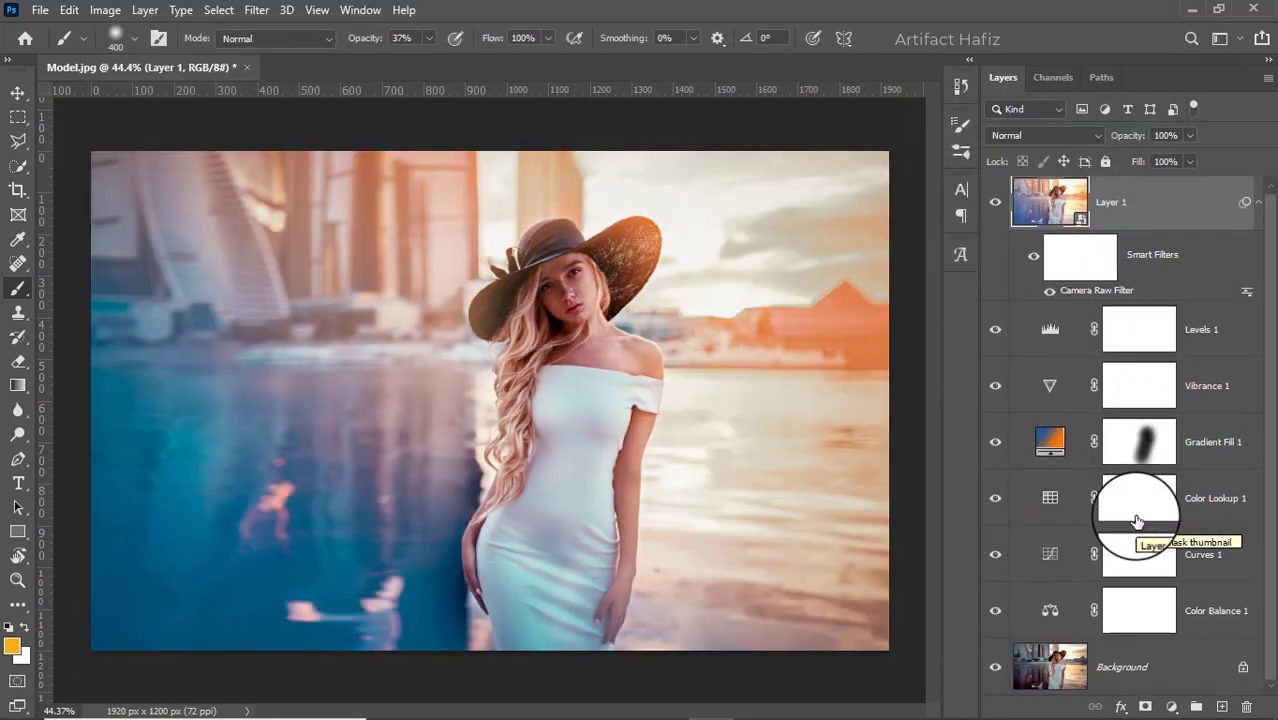
Compare the graded image with the original by hiding and restoring every layer above the Background.
{"action": "key", "text": "ctrl+alt+shift+e"}
{"action": "left_click", "coordinate": [995, 668], "text": "alt"}
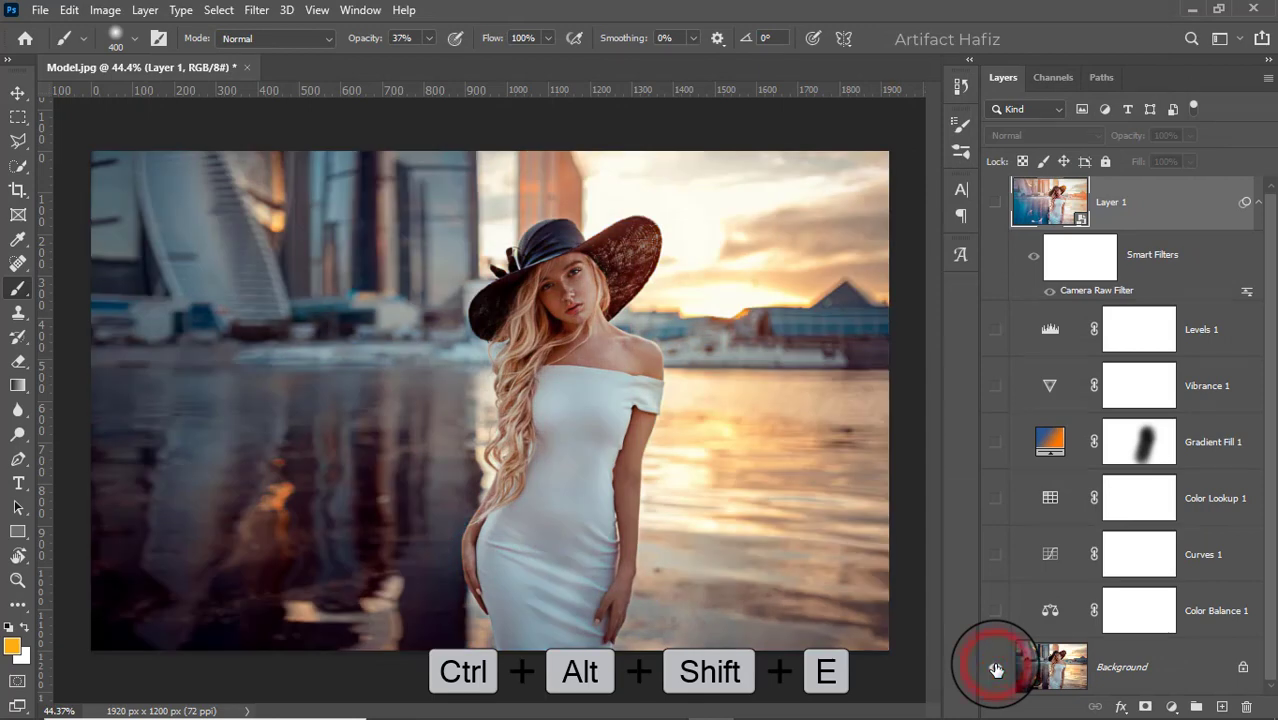
{"action": "left_click", "coordinate": [995, 668], "text": "alt"}
{"action": "left_click", "coordinate": [995, 668], "text": "alt"}
{"action": "left_click", "coordinate": [995, 668], "text": "alt"}
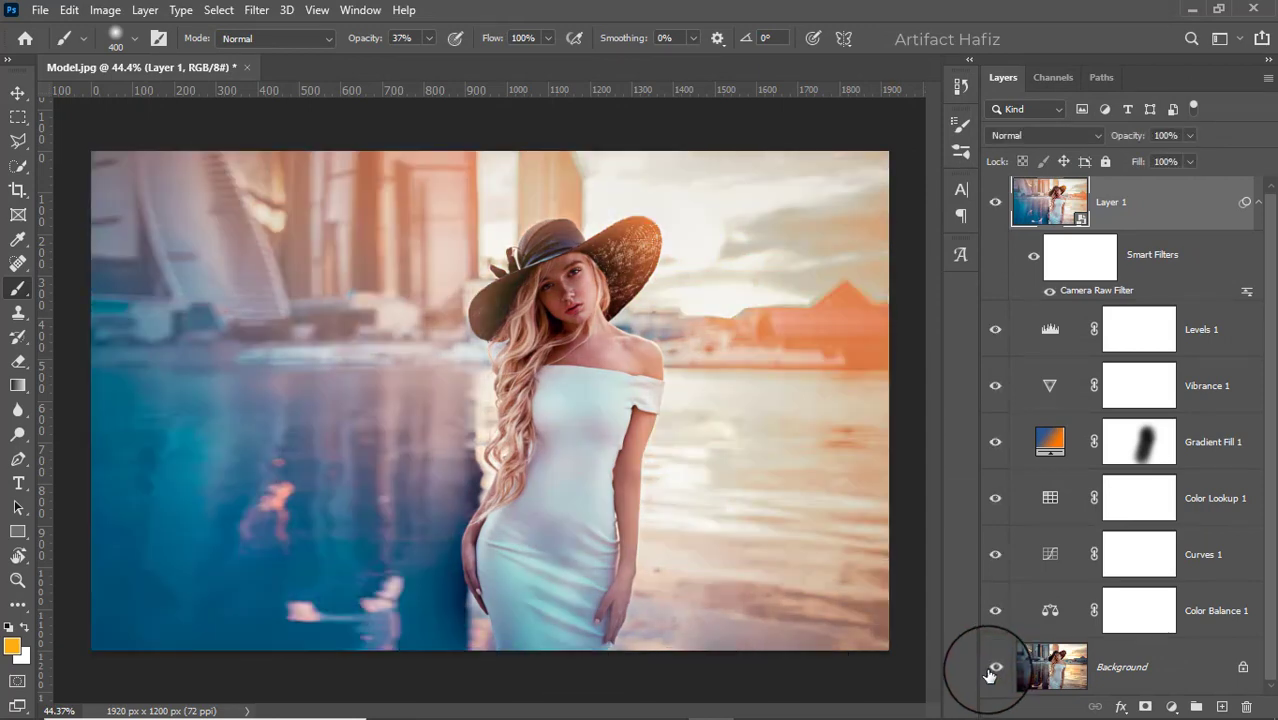
Duplicate the Background layer and move the copy to the top of the layer stack.
{"action": "left_click", "coordinate": [1135, 667]}
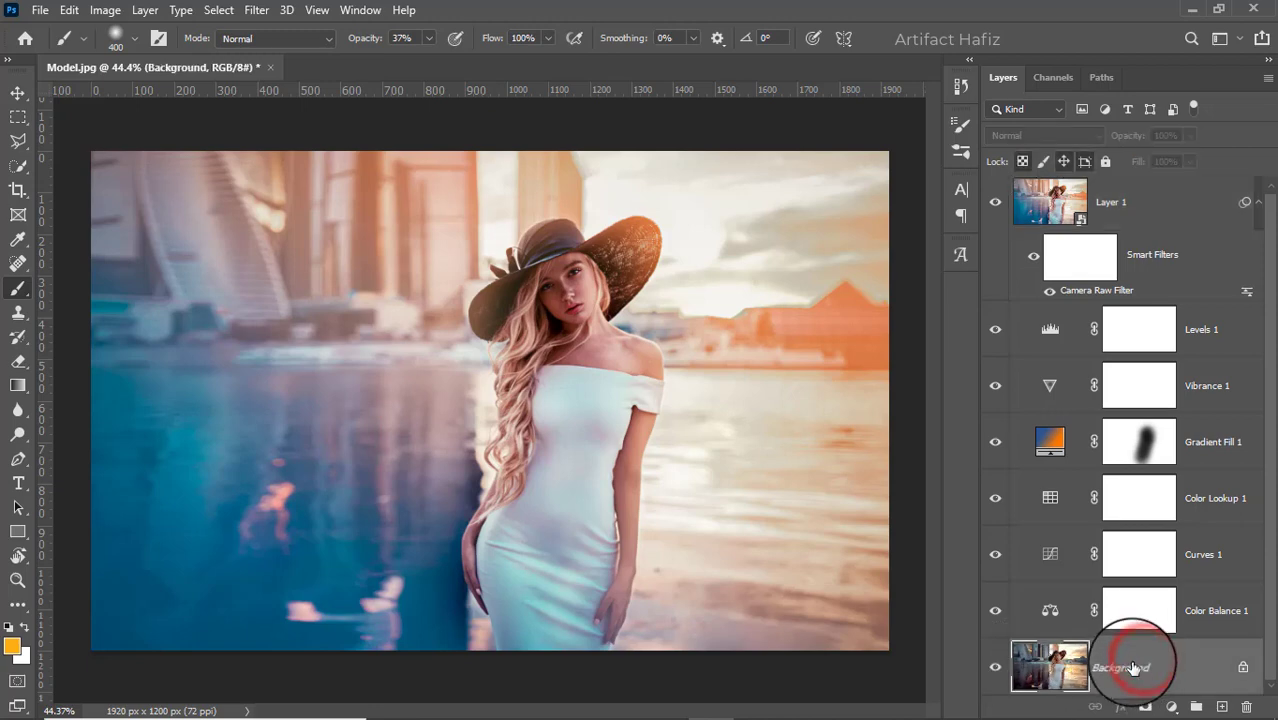
{"action": "left_click_drag", "start_coordinate": [1133, 661], "coordinate": [1222, 707]}
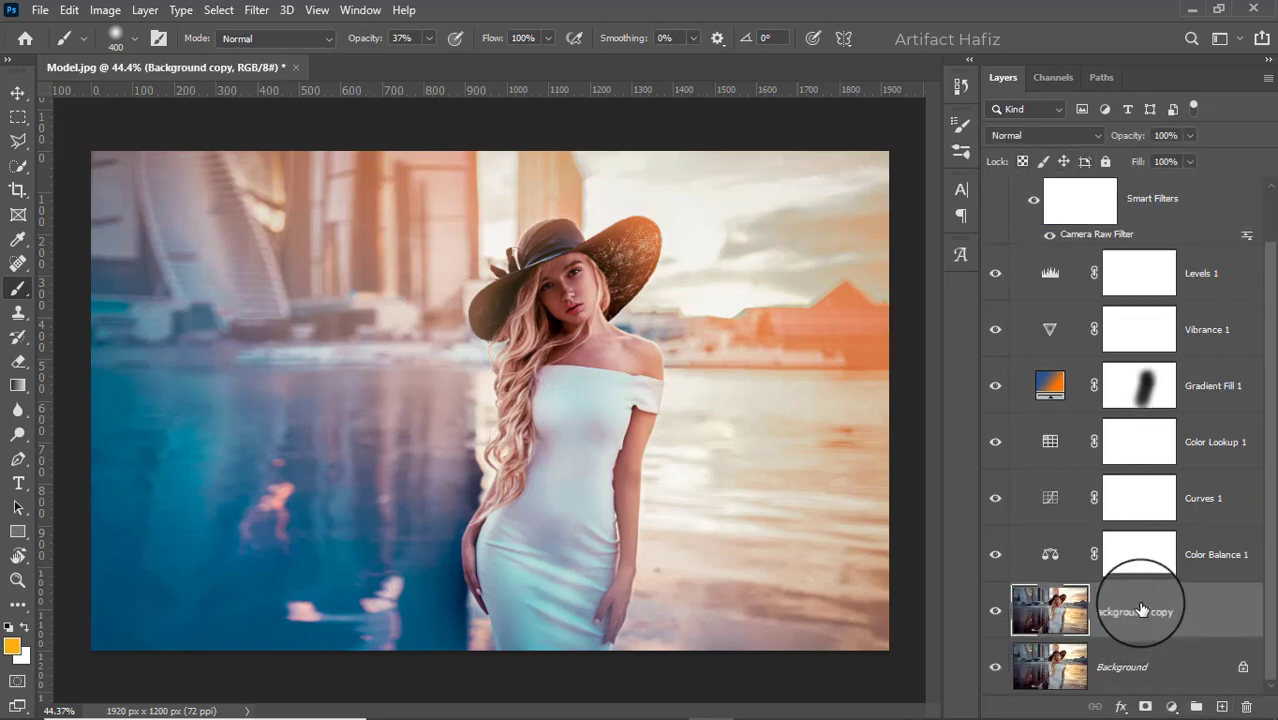
{"action": "left_click_drag", "start_coordinate": [1141, 606], "coordinate": [1099, 192]}
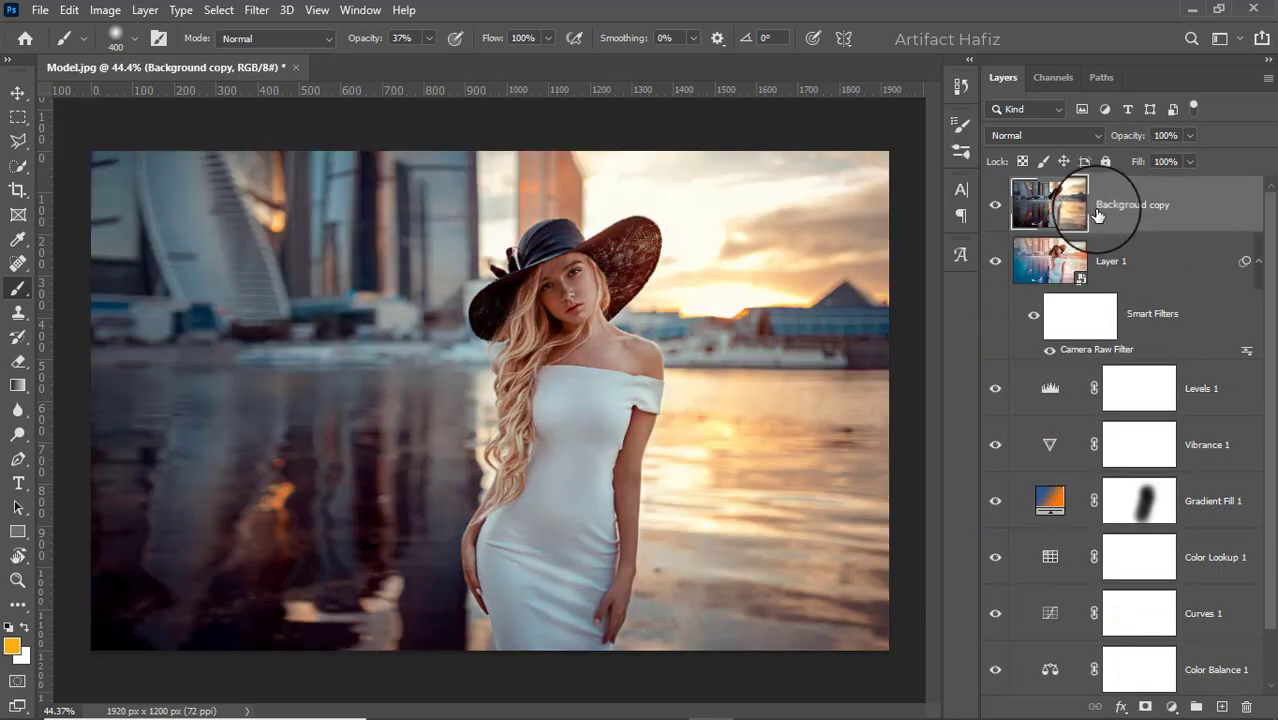
Add a layer mask to the Background copy and invert it to black.
{"action": "left_click", "coordinate": [1148, 708]}
{"action": "left_click", "coordinate": [104, 10]}
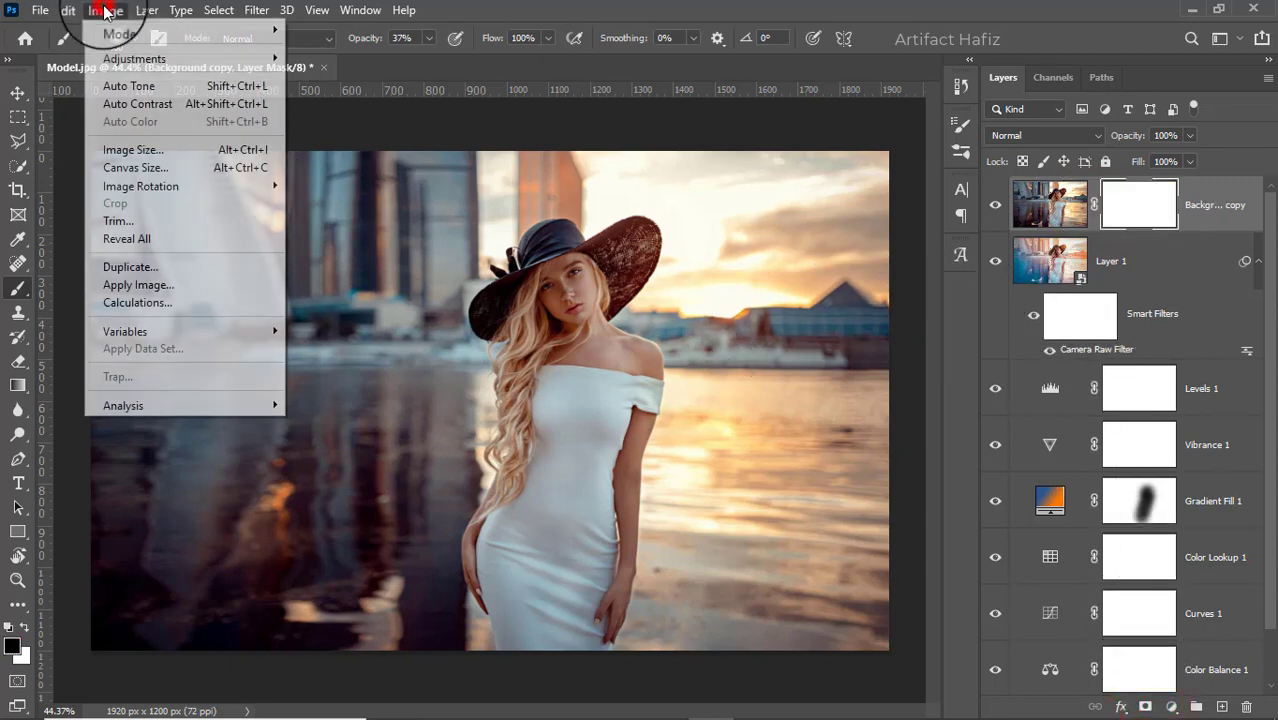
{"action": "mouse_move", "coordinate": [143, 58]}
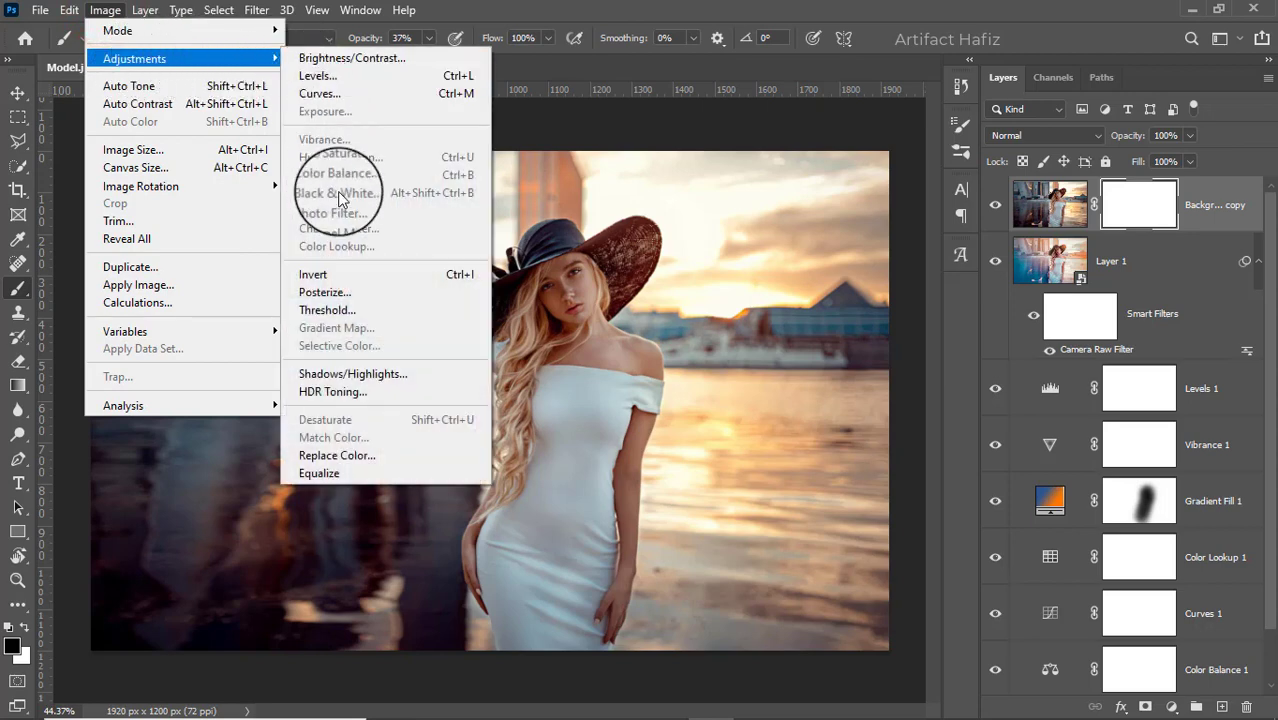
{"action": "left_click", "coordinate": [342, 273]}
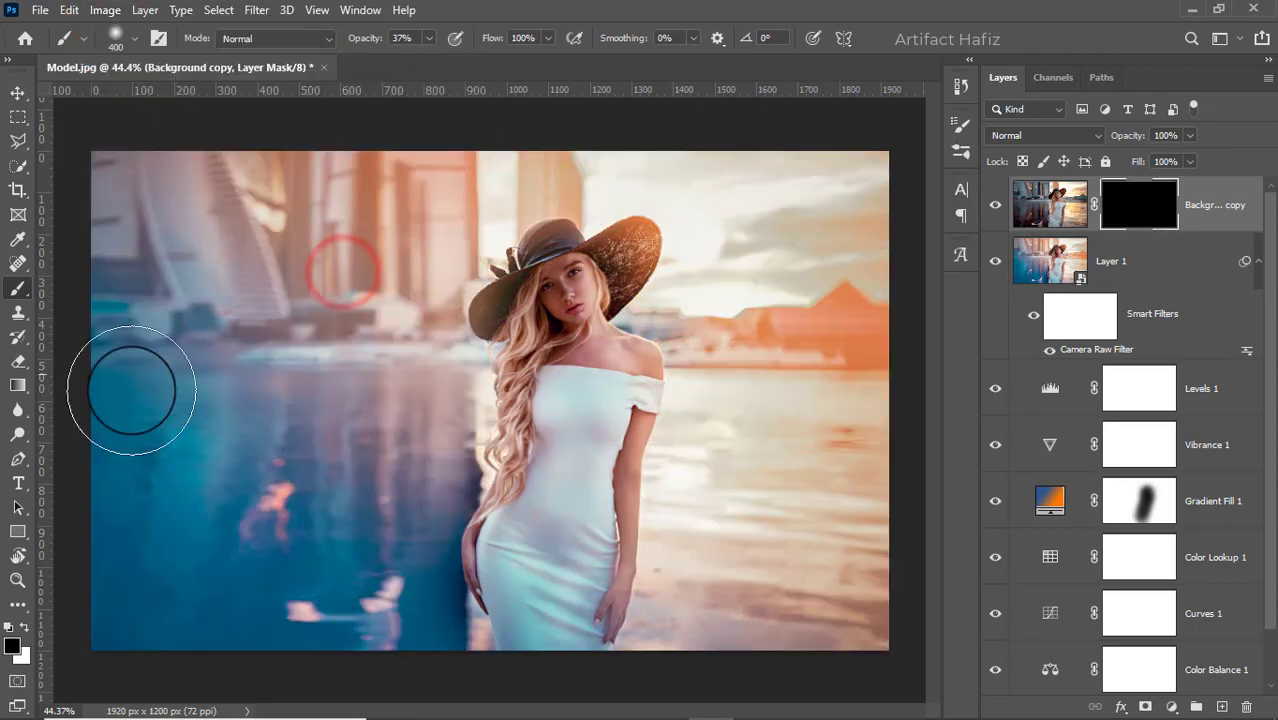
Paint white on the Background copy's mask over the face and neck with a 200 px soft brush at 37% opacity.
{"action": "left_click", "coordinate": [17, 288]}
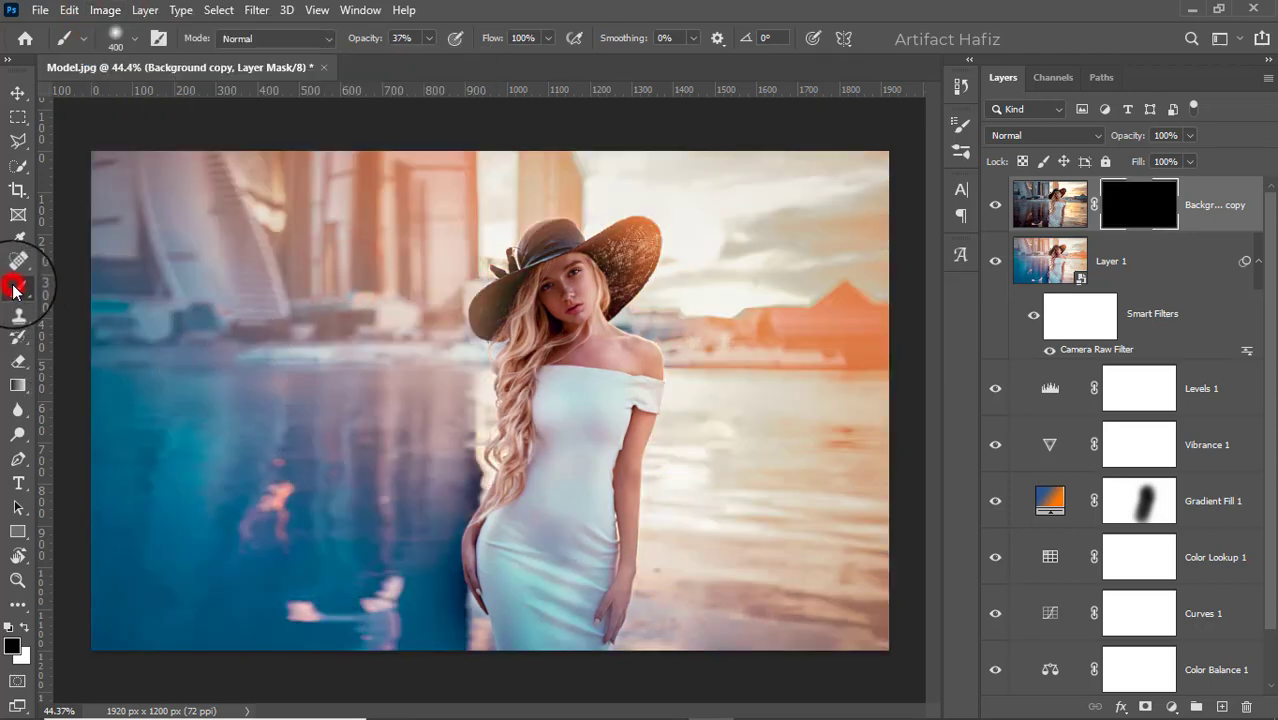
{"action": "left_click", "coordinate": [25, 626]}
{"action": "key", "text": "bracketleft"}
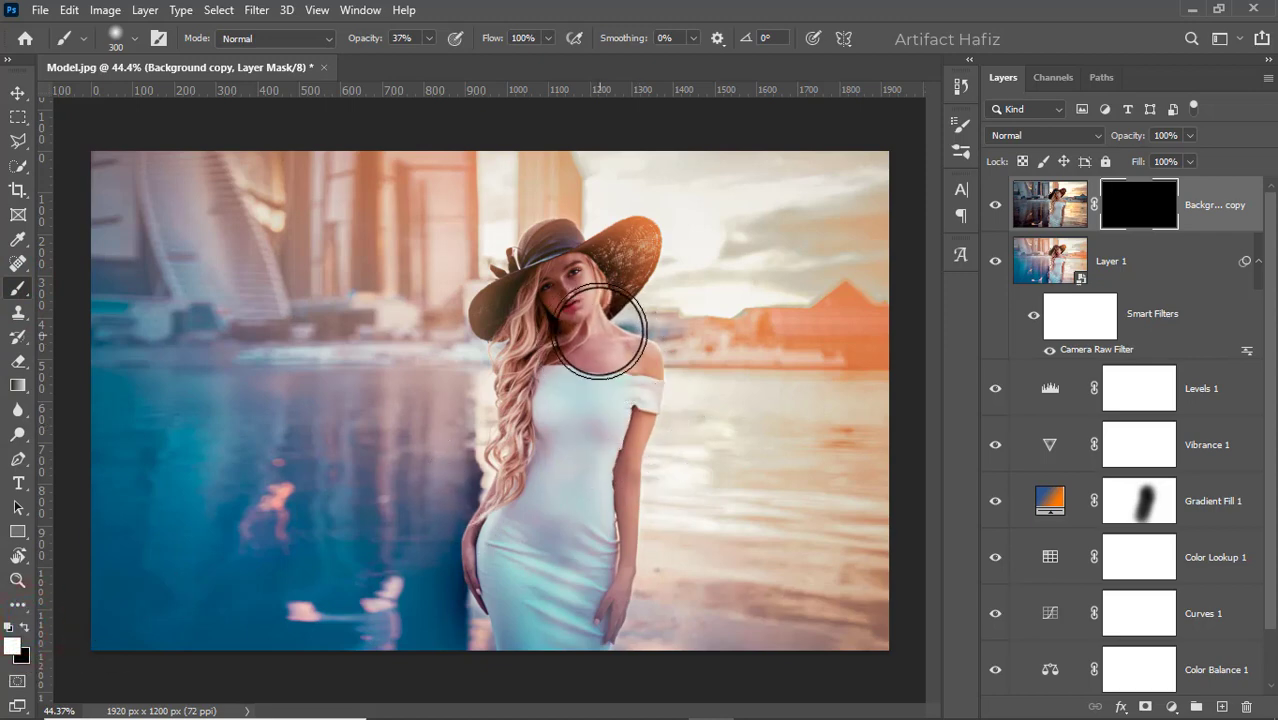
{"action": "key", "text": "bracketleft"}
{"action": "mouse_move", "coordinate": [548, 288]}
{"action": "left_mouse_down"}
{"action": "mouse_move", "coordinate": [578, 320]}
{"action": "mouse_move", "coordinate": [576, 285]}
{"action": "mouse_move", "coordinate": [582, 368]}
{"action": "left_mouse_up"}
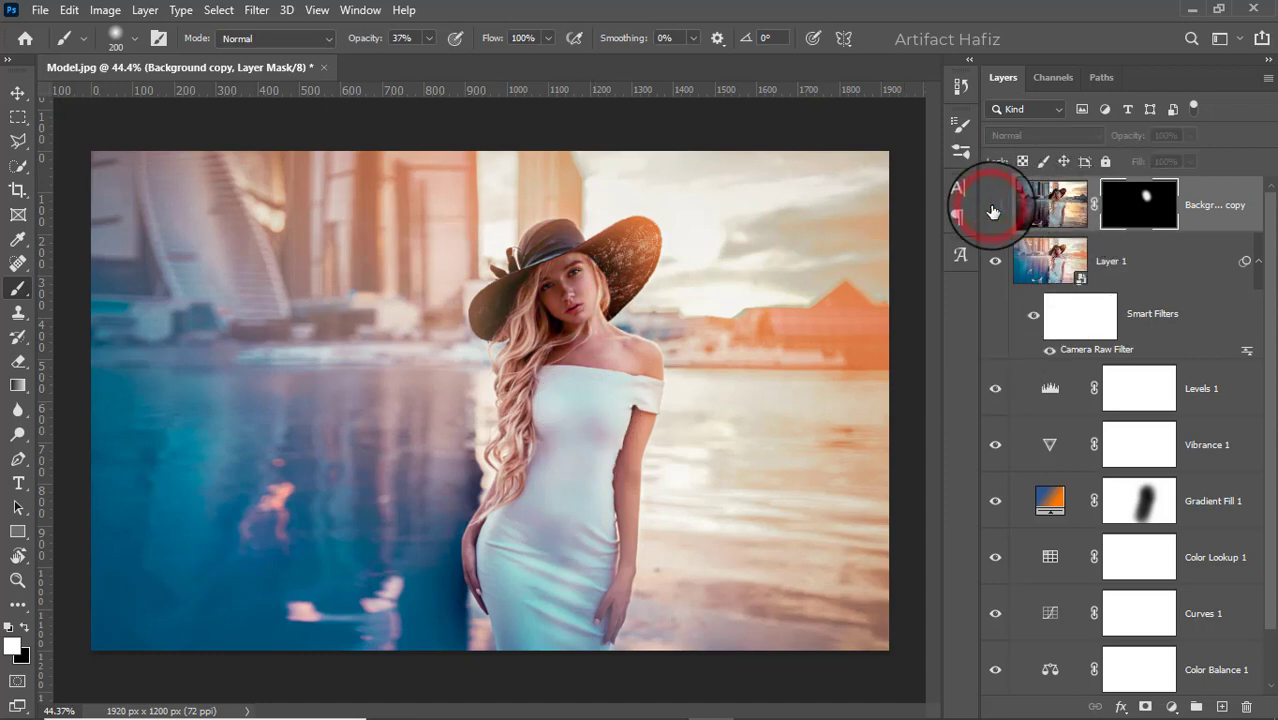
Check the masked Background copy by toggling its visibility and reduce its layer opacity to 37%.
{"action": "left_click", "coordinate": [993, 207]}
{"action": "left_click", "coordinate": [1213, 205]}
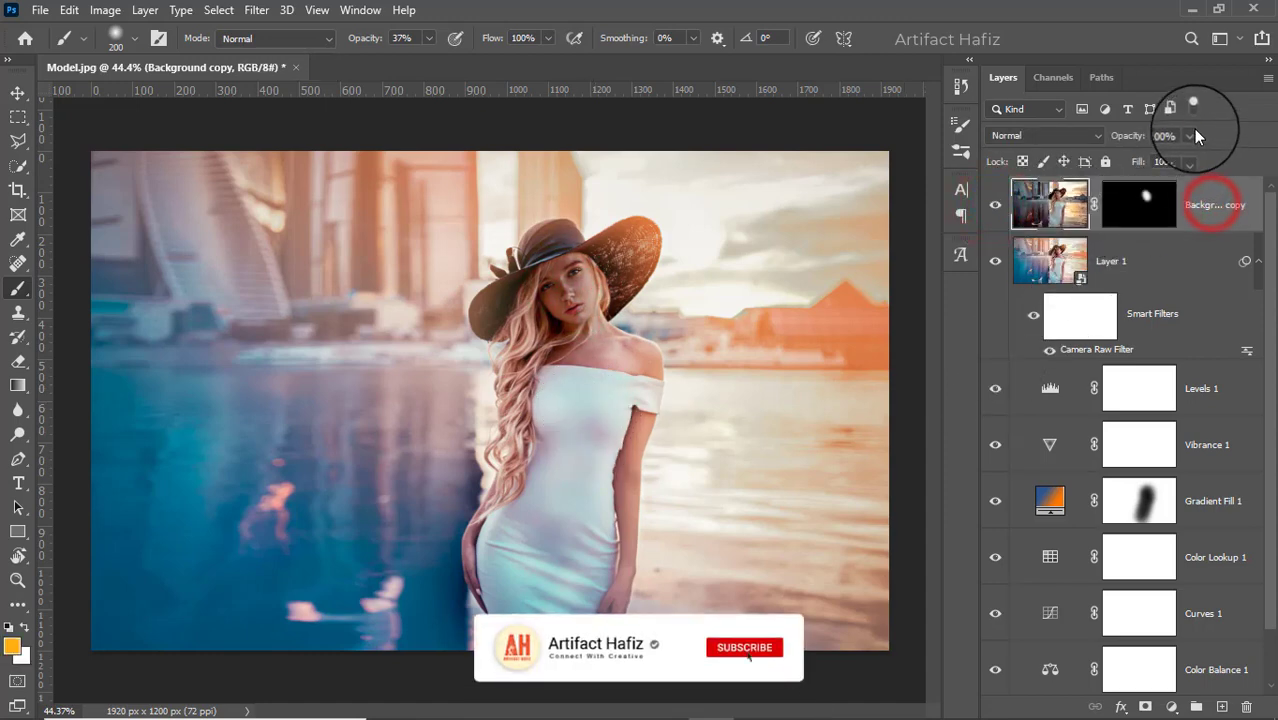
{"action": "left_click_drag", "start_coordinate": [1188, 165], "coordinate": [1136, 157]}
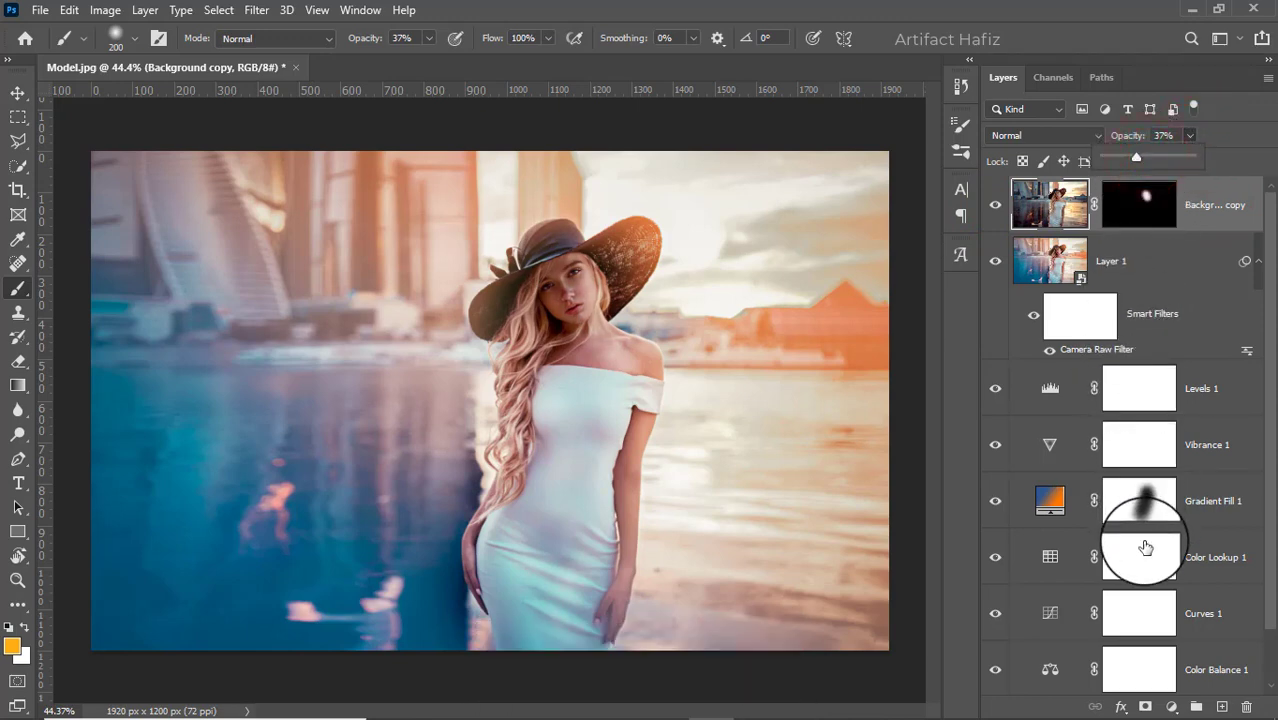
Compare the finished grade, including the masked face correction, with the untouched Background image.
{"action": "scroll", "coordinate": [1140, 540], "scroll_direction": "down", "scroll_amount": 1}
{"action": "left_click", "coordinate": [996, 667], "text": "alt"}
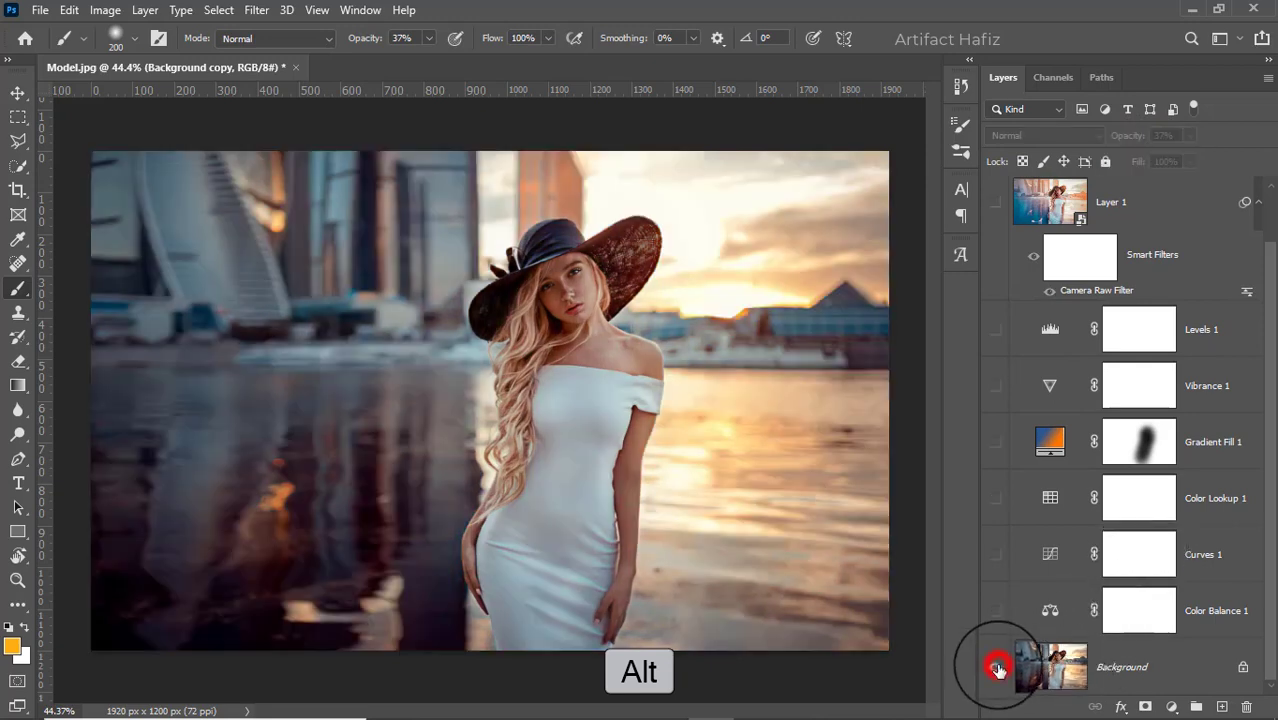
{"action": "left_click", "coordinate": [996, 667], "text": "alt"}
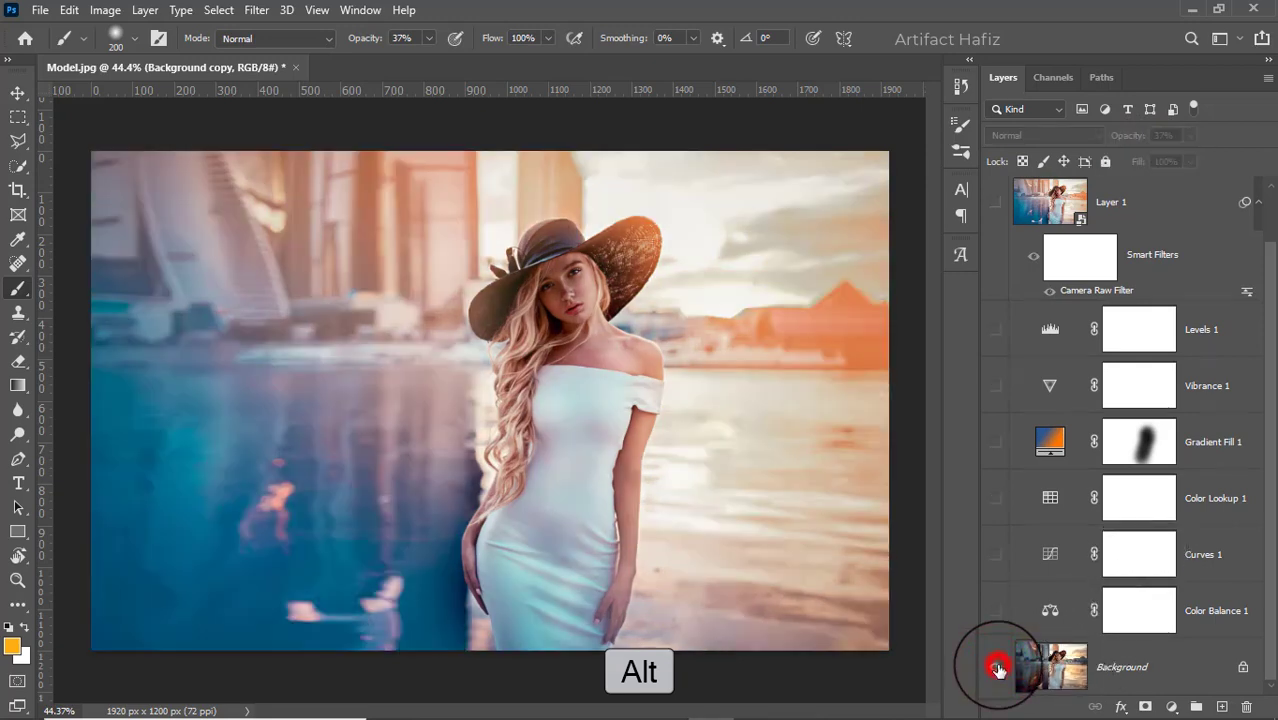
{"action": "left_click", "coordinate": [997, 668], "text": "alt"}
{"action": "left_click", "coordinate": [997, 668], "text": "alt"}
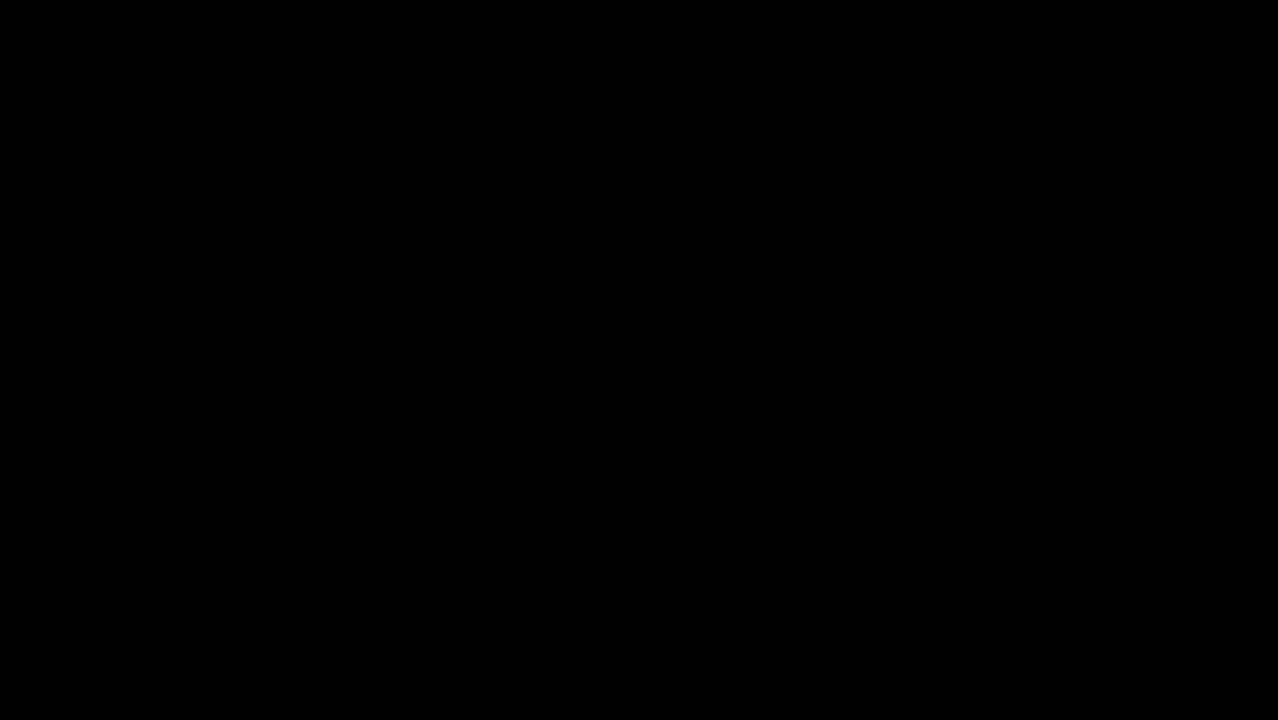